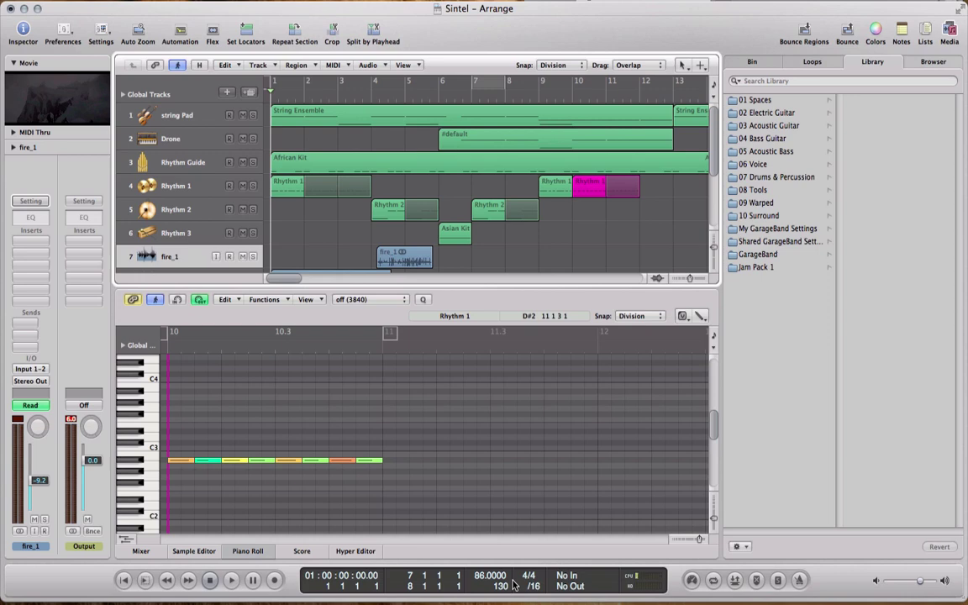
# Show the Tempo global track in the arrangement to inspect the tempo curve, and hide the global tracks again
pyautogui.rightClick(147, 89)
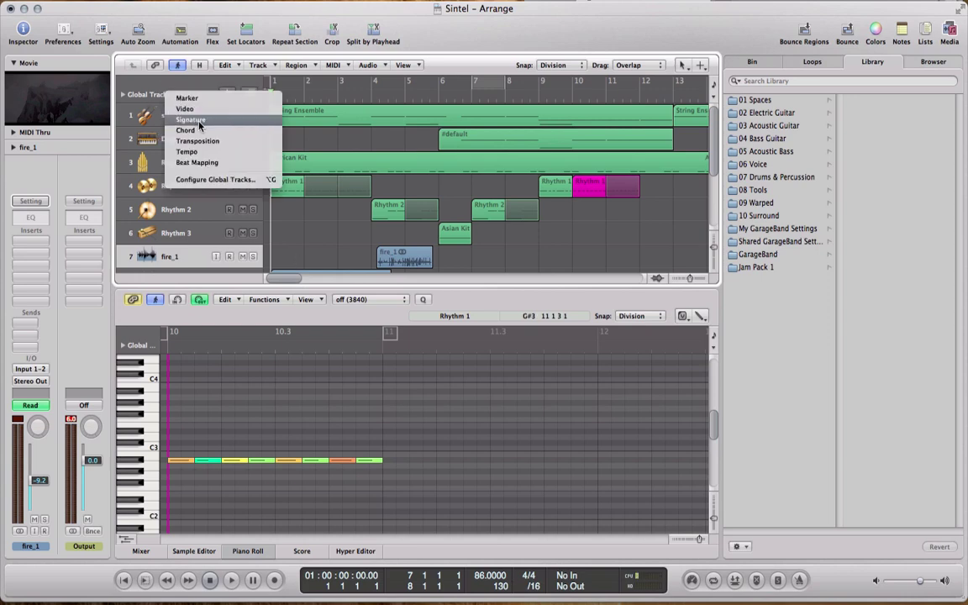
pyautogui.click(186, 150)
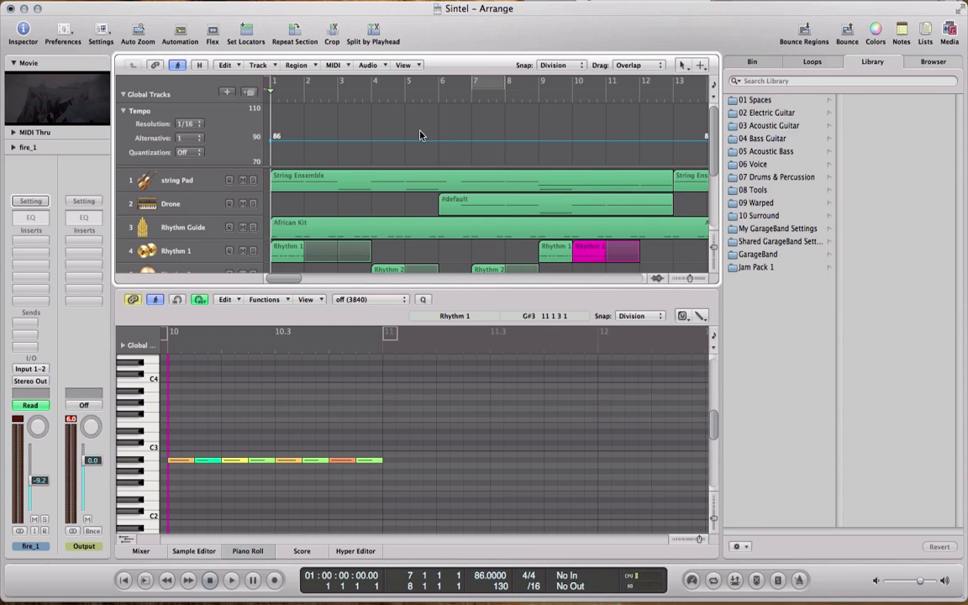
pyautogui.press('g')
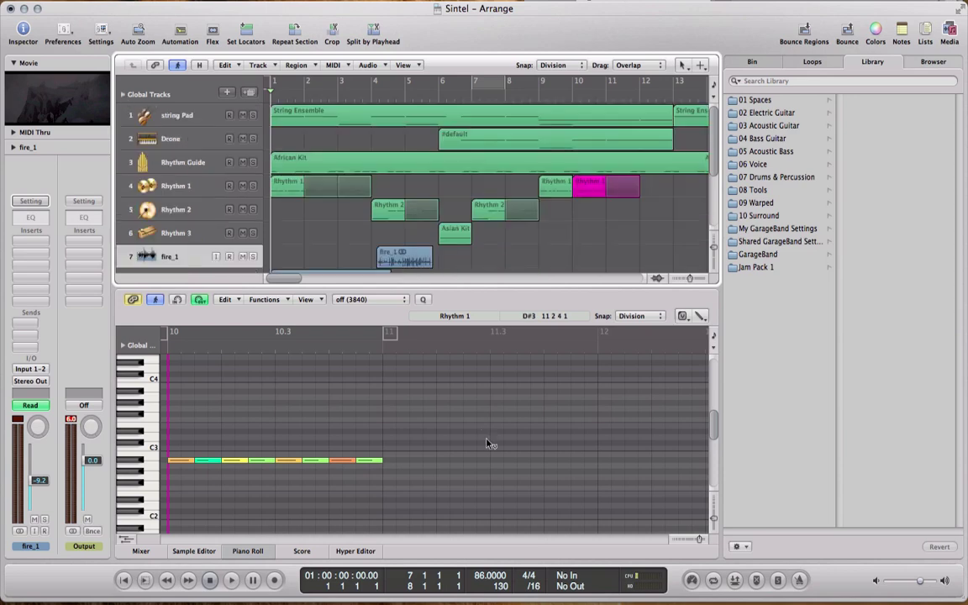
# Set the project tempo to 86 bpm and play the arrangement
pyautogui.doubleClick(487, 575)
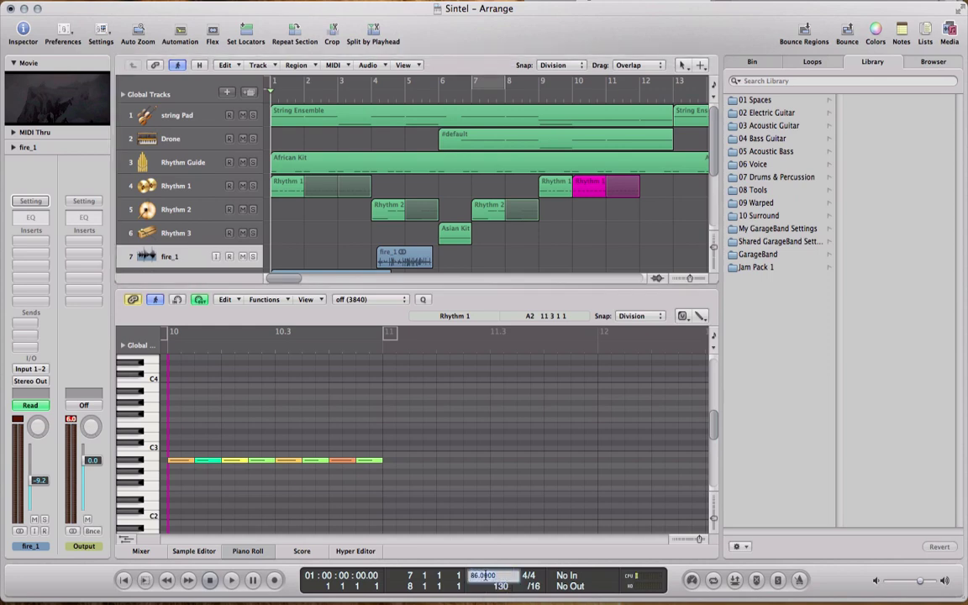
pyautogui.write('86')
pyautogui.press('Return')
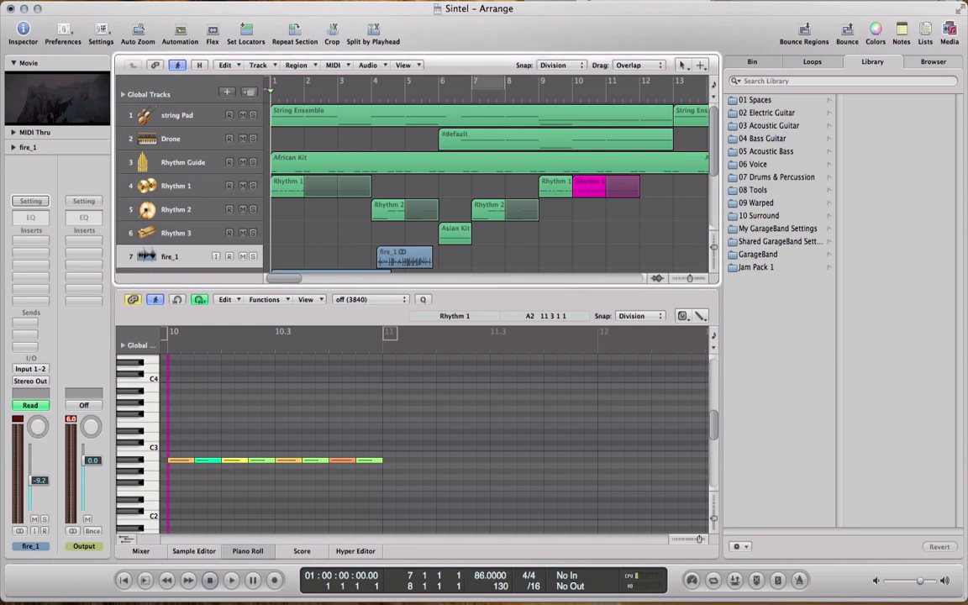
pyautogui.press('space')
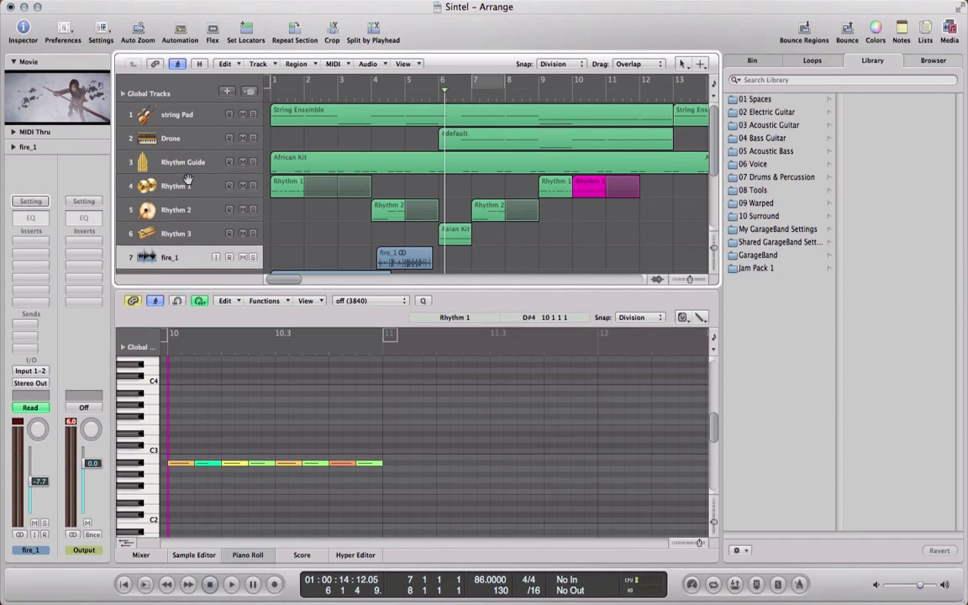
# Display the African Kit region's notes in the Piano Roll and solo the Rhythm Guide track
pyautogui.click(367, 169)
pyautogui.scroll(-3, 377, 411)
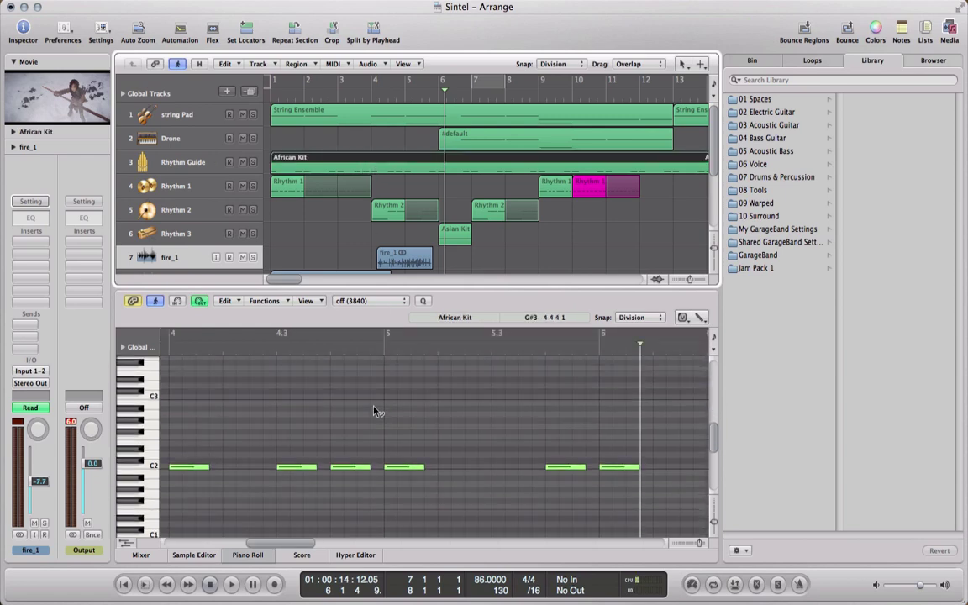
pyautogui.click(252, 163)
# Select all C2 notes of the African Kit region and audition several of them in bars 4 and 5
pyautogui.click(152, 468)
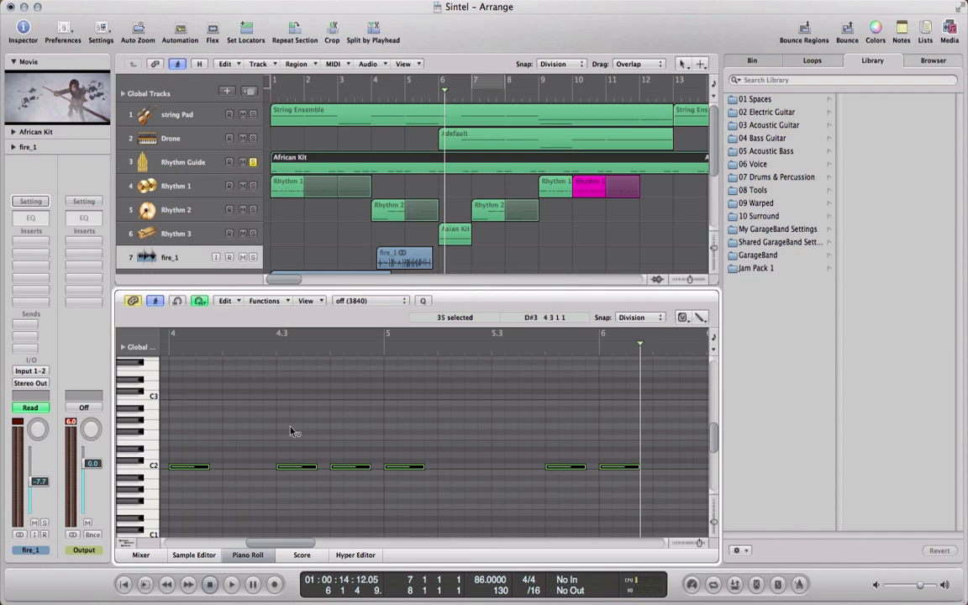
pyautogui.click(190, 467)
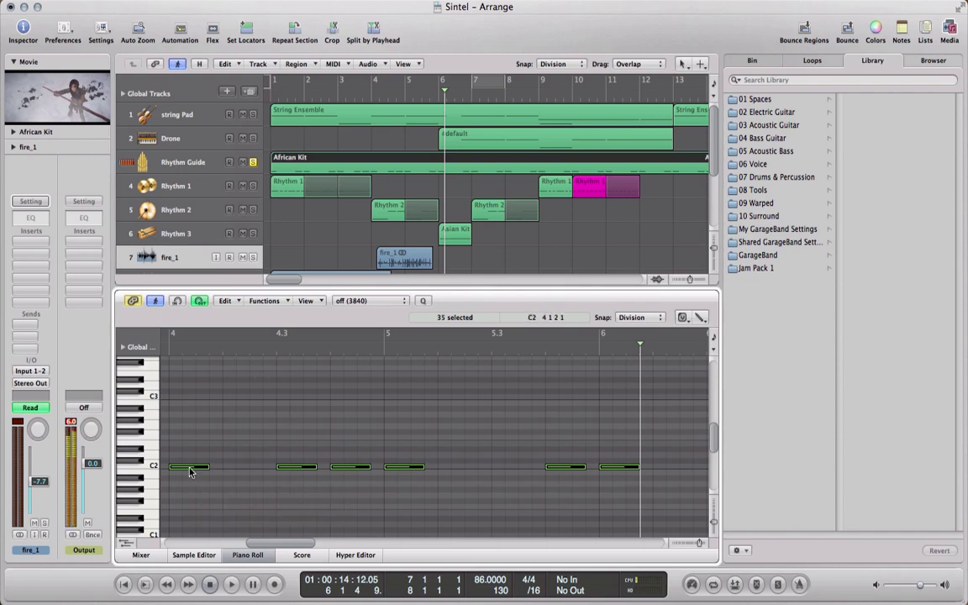
pyautogui.click(349, 467)
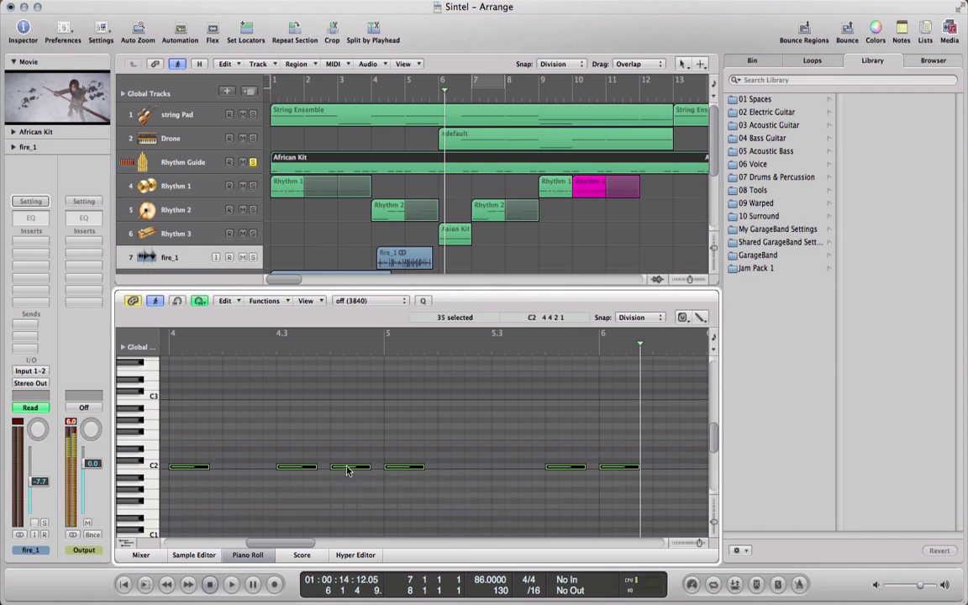
pyautogui.click(397, 472)
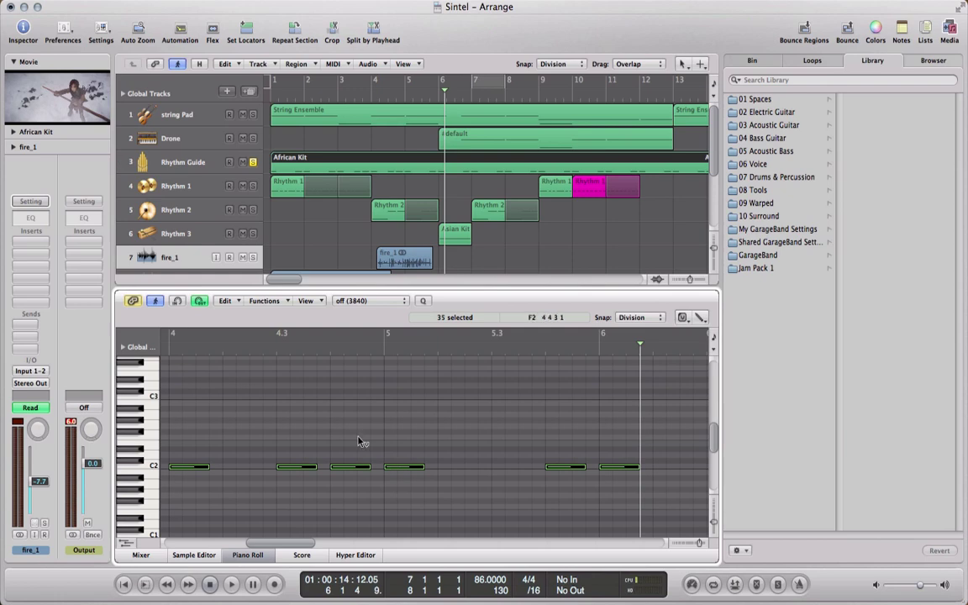
# Open the movie in a floating window clear of the arrangement and play the soloed project from bar 1, stopping in bar 9
pyautogui.click(82, 108)
pyautogui.moveTo(516, 104); pyautogui.dragTo(634, 193)
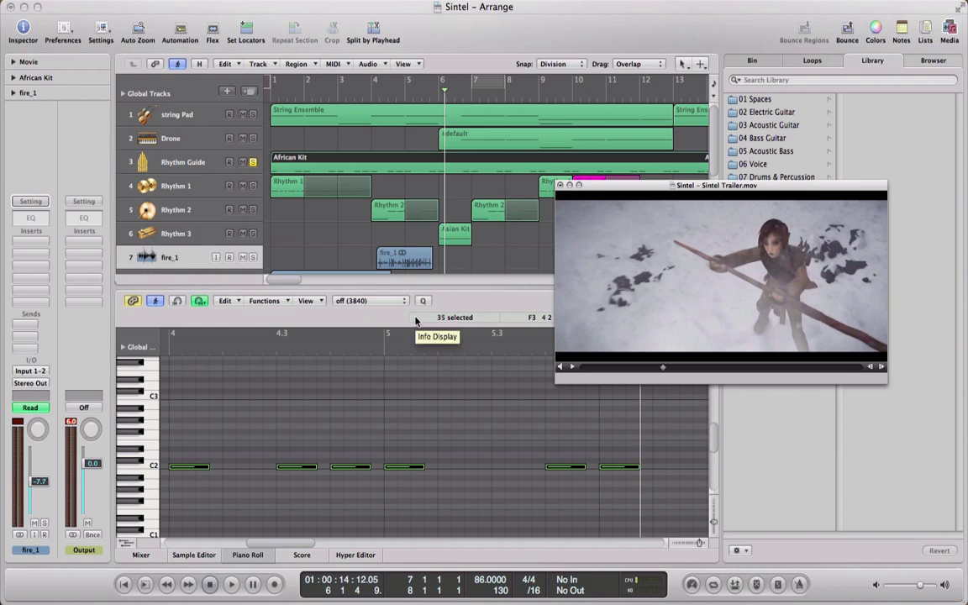
pyautogui.click(271, 95)
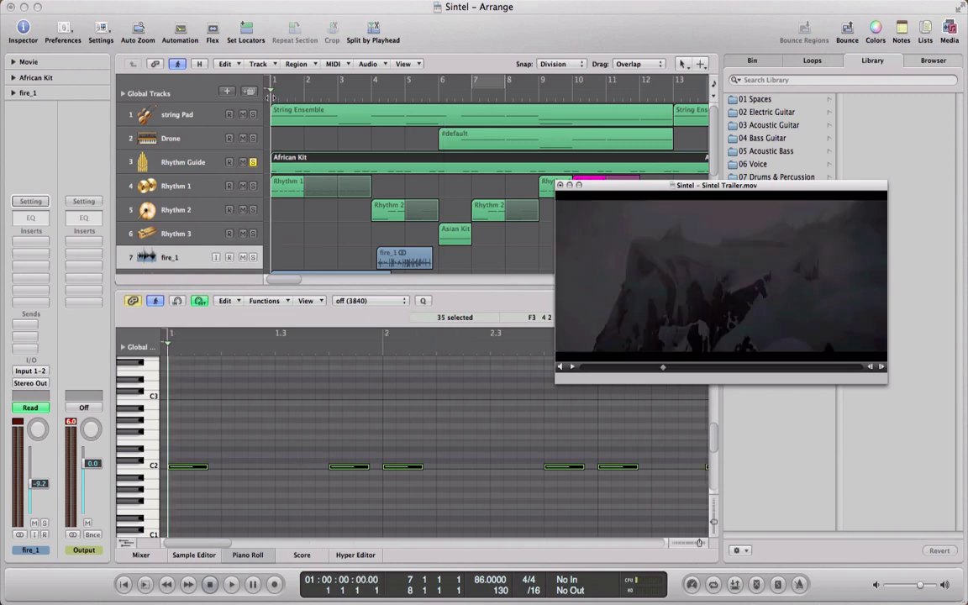
pyautogui.click(229, 585)
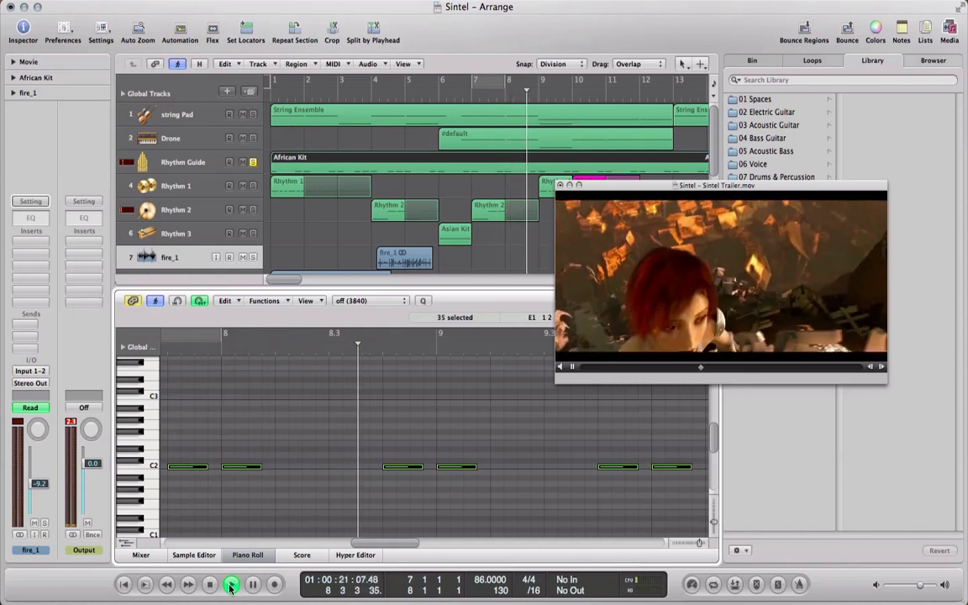
pyautogui.click(231, 585)
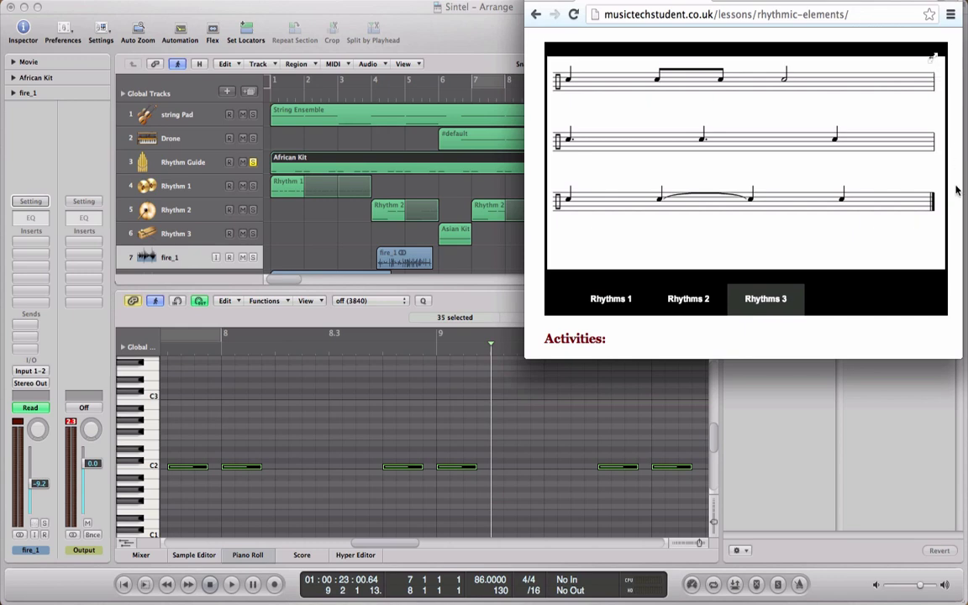
# View the Rhythms 1 notation on the rhythmic elements lesson page, examine the whole note, and return to Logic
pyautogui.click(626, 299)
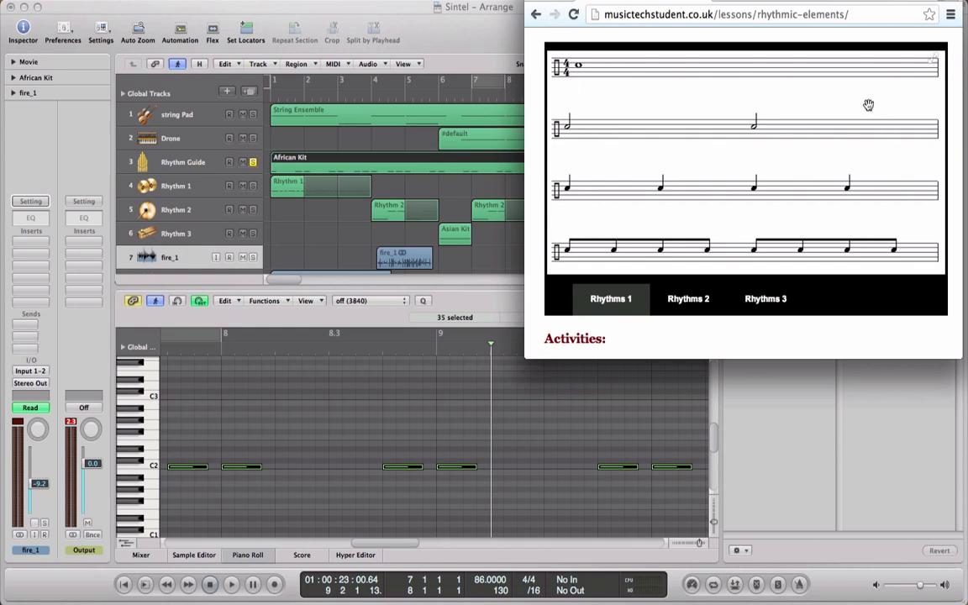
pyautogui.click(578, 65)
pyautogui.click(410, 293)
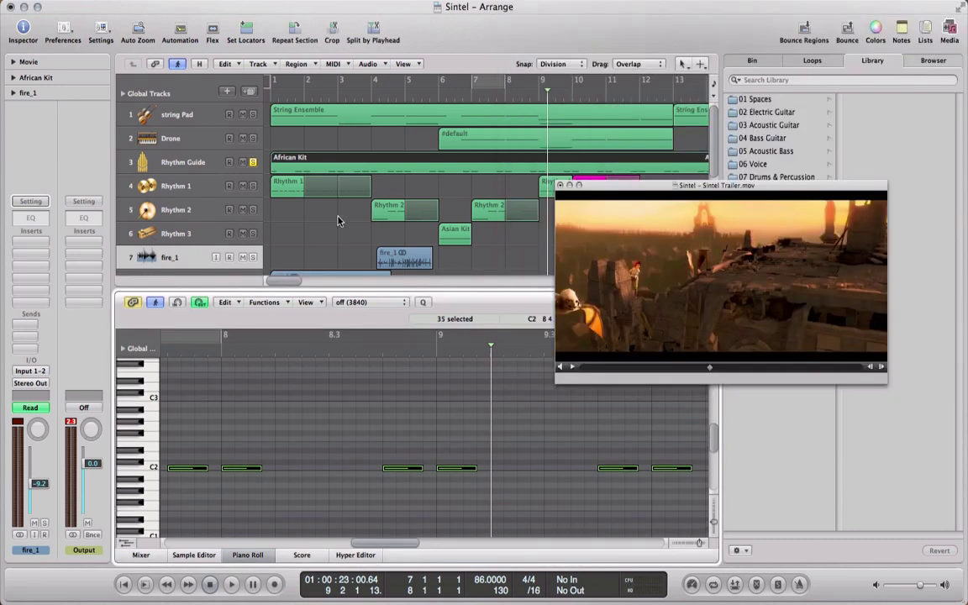
# Create an empty one-bar MIDI region at bar 1 on the Rhythm 3 track
pyautogui.click(308, 229)
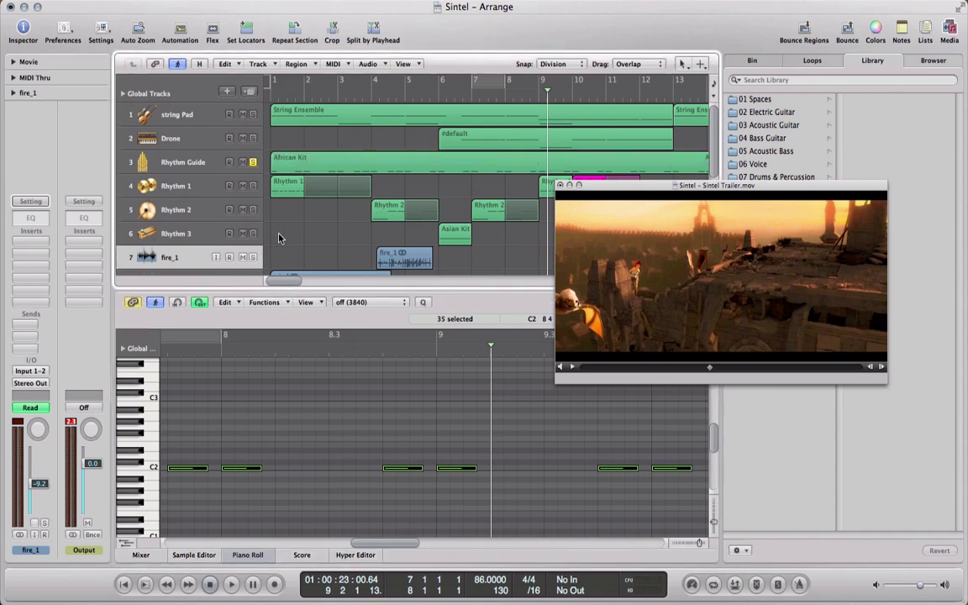
pyautogui.rightClick(281, 239)
pyautogui.click(301, 268)
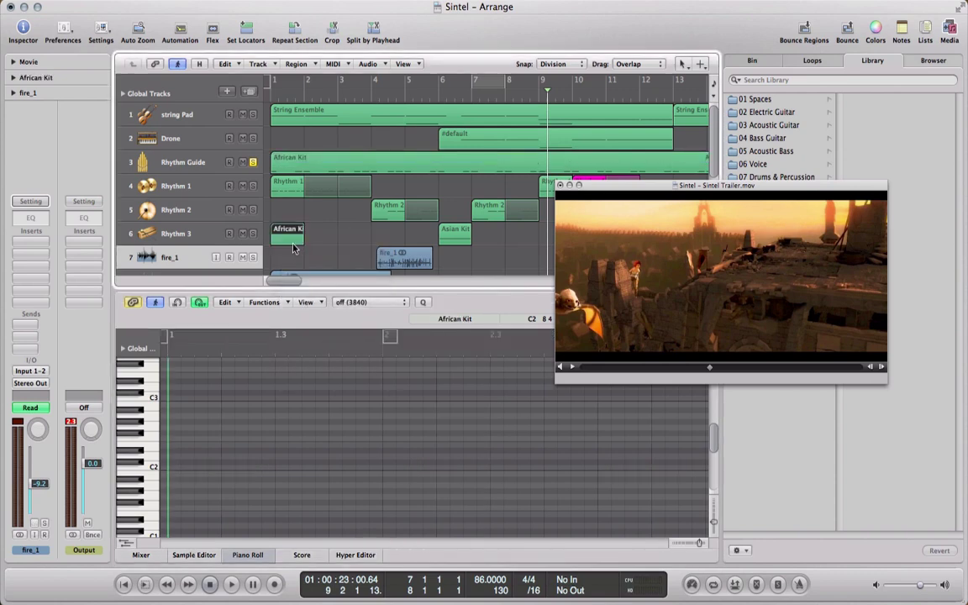
# With the Pencil Tool, draw a whole-bar note on C2 in bar 1 of the new region
pyautogui.press('Escape')
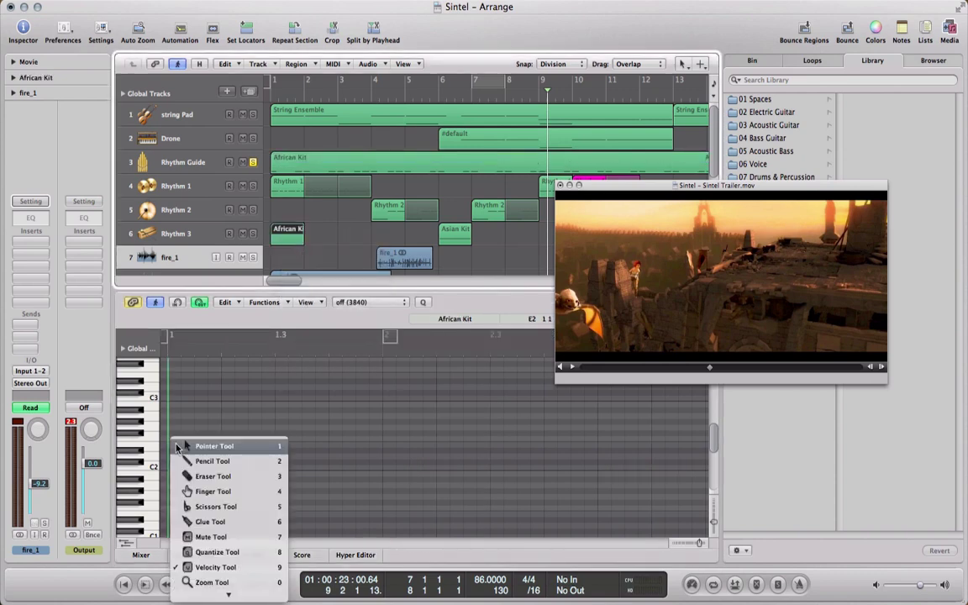
pyautogui.click(220, 463)
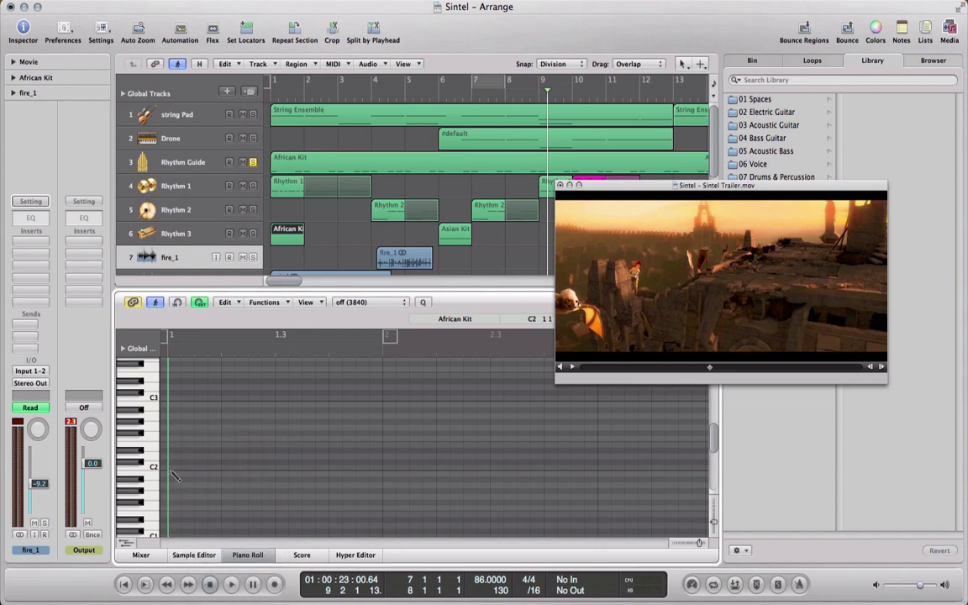
pyautogui.moveTo(176, 469); pyautogui.dragTo(382, 469)
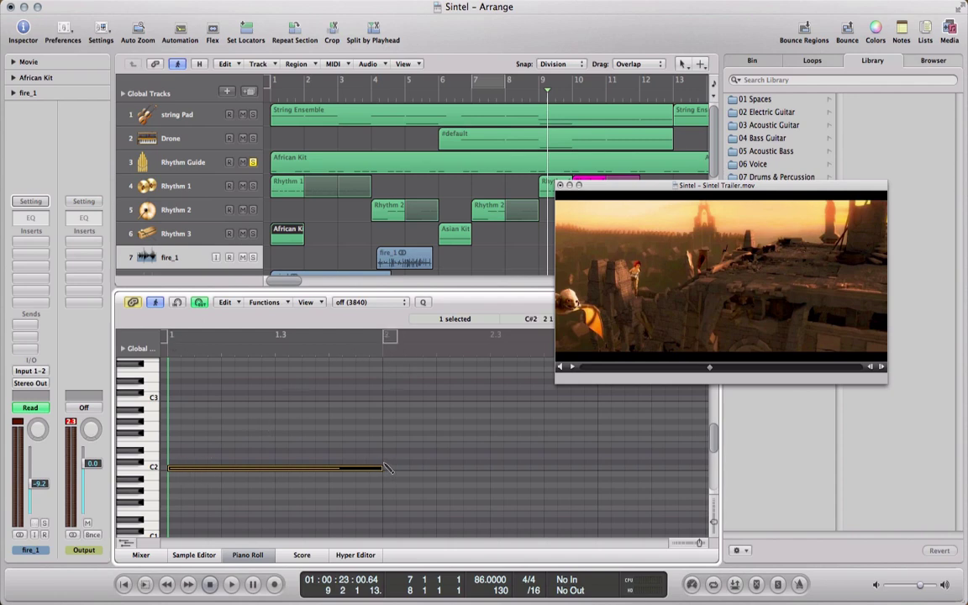
# Consult the half notes in the browser's notation and draw two consecutive half-bar notes on E2 filling bar 1
pyautogui.press('super+Tab')
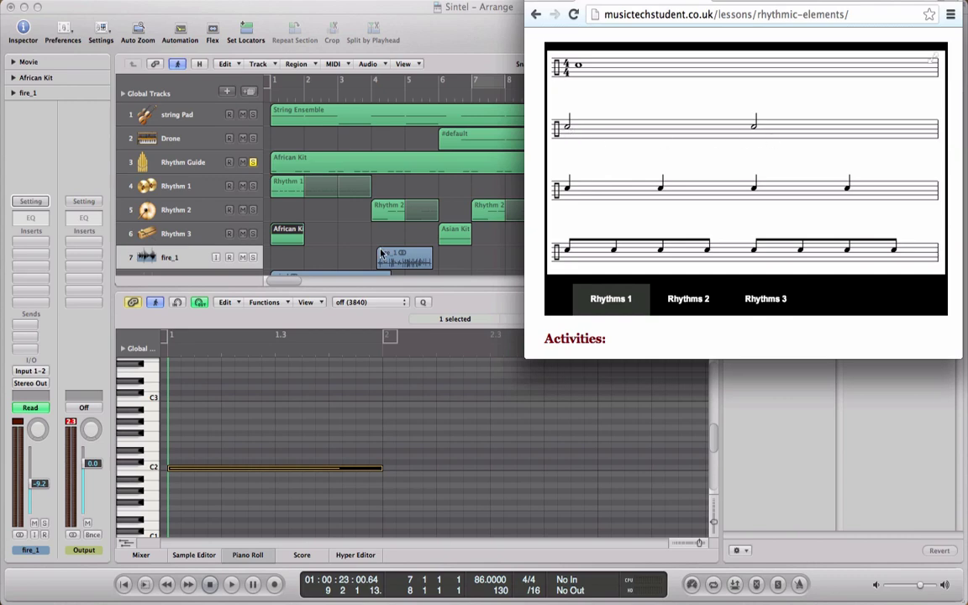
pyautogui.click(174, 453)
pyautogui.moveTo(174, 454)
pyautogui.mouseDown()
pyautogui.moveTo(153, 402)
pyautogui.moveTo(135, 470)
pyautogui.moveTo(74, 523)
pyautogui.mouseUp()
pyautogui.moveTo(288, 445); pyautogui.dragTo(274, 446)
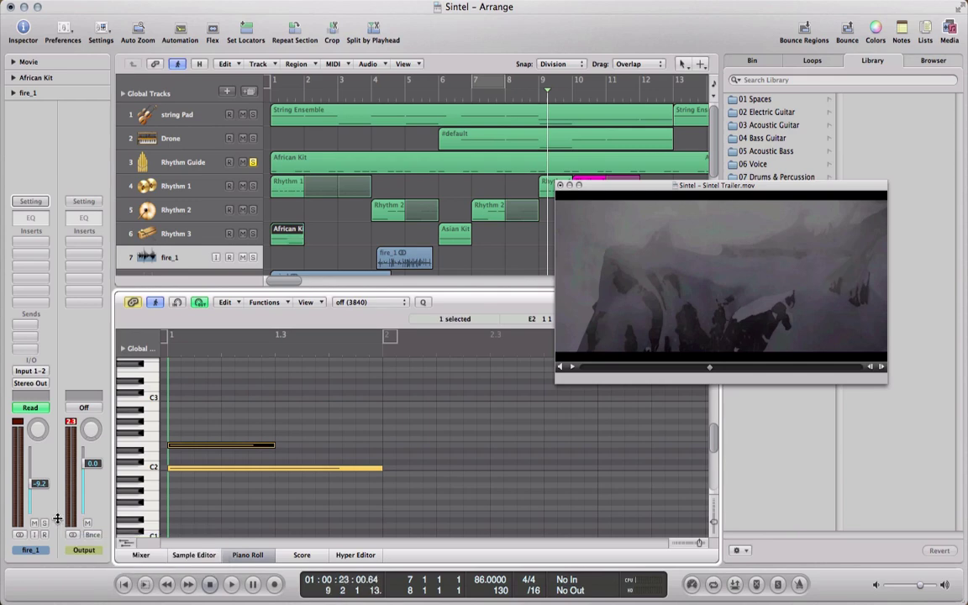
pyautogui.click(282, 448)
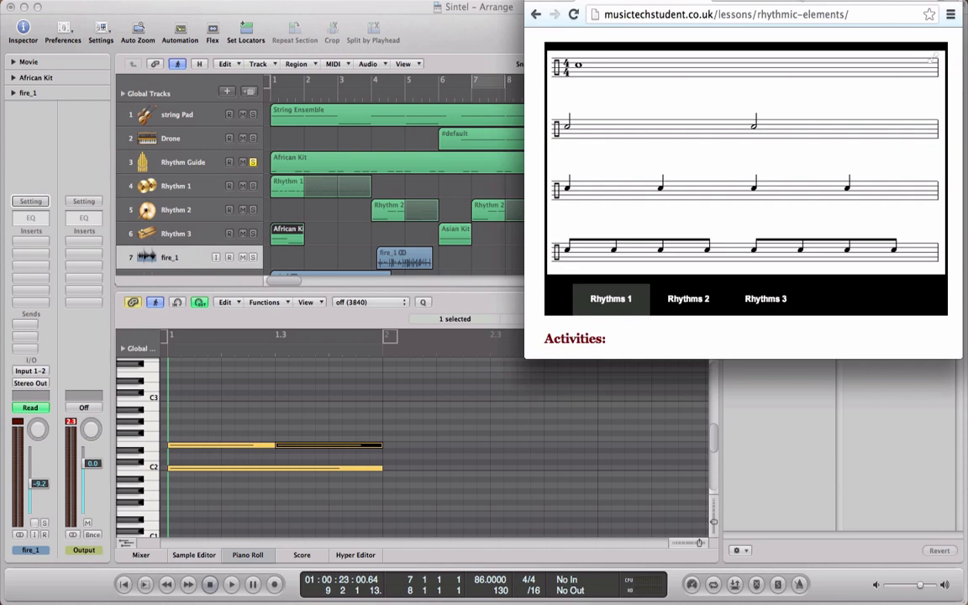
# Switch back to Logic and close the floating movie window
pyautogui.click(461, 301)
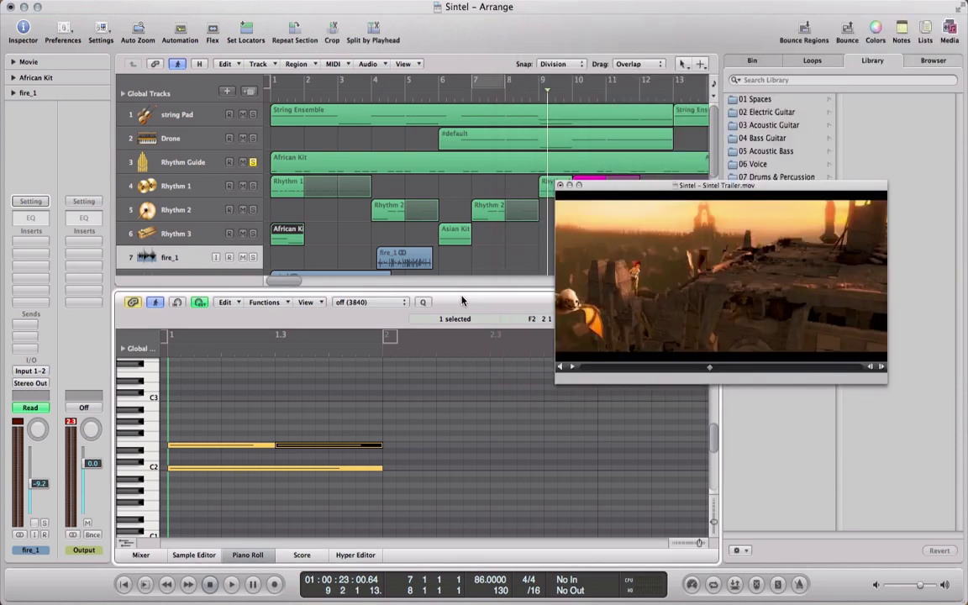
pyautogui.click(560, 184)
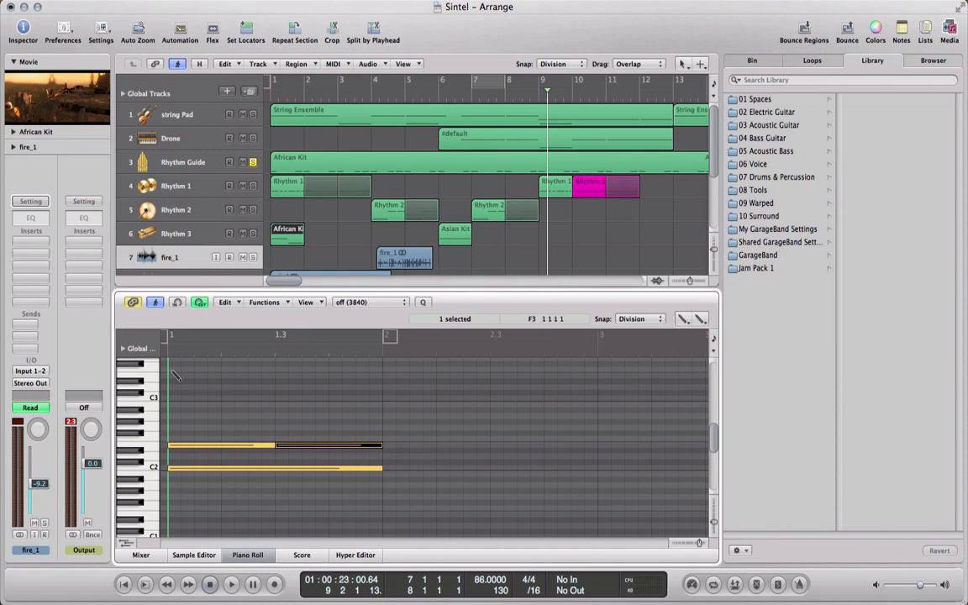
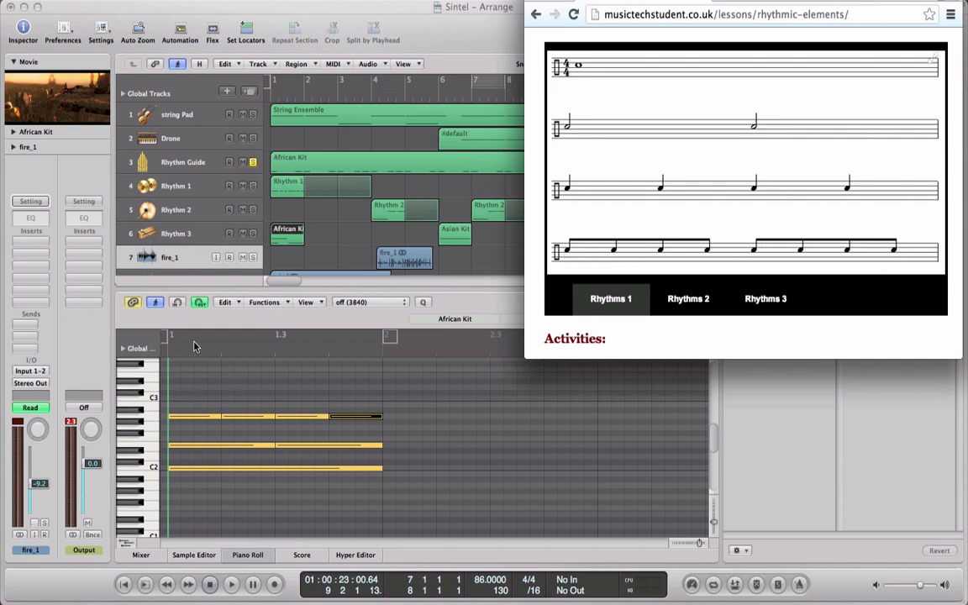
# Return to Logic and draw eight consecutive eighth notes on C3 filling bar 1 of the region
pyautogui.click(178, 299)
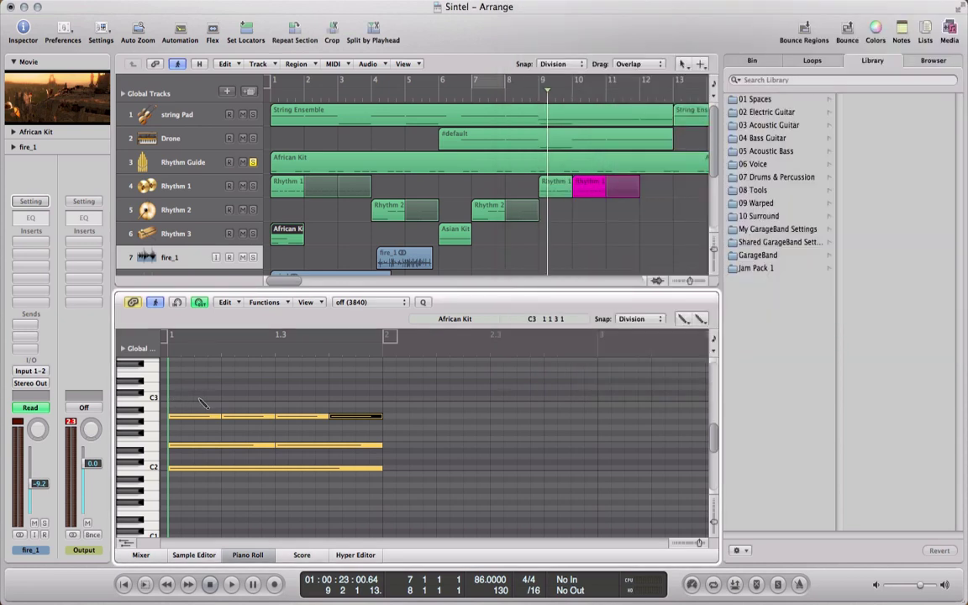
pyautogui.moveTo(206, 403); pyautogui.dragTo(167, 411)
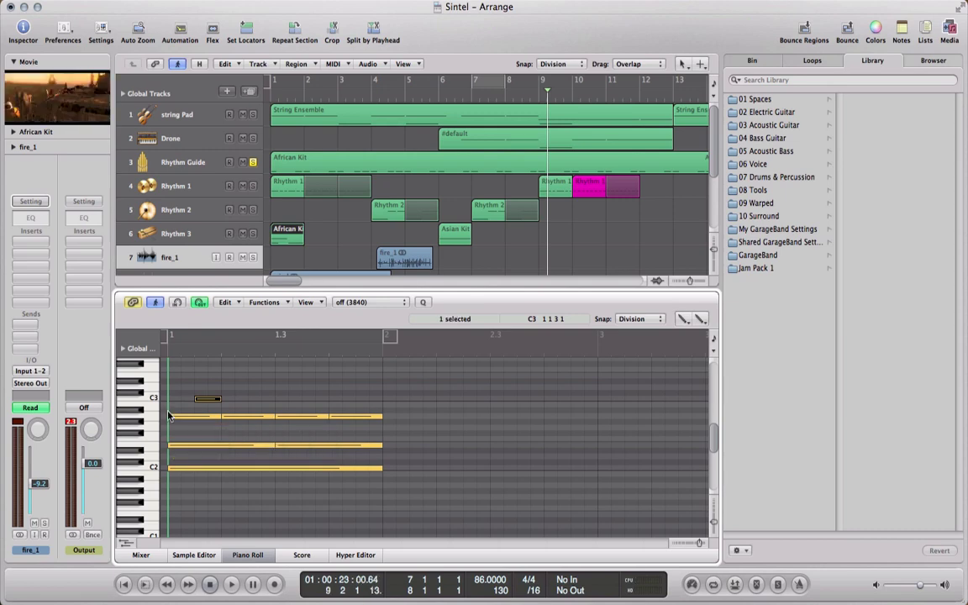
pyautogui.click(173, 400)
pyautogui.click(227, 400)
pyautogui.click(252, 400)
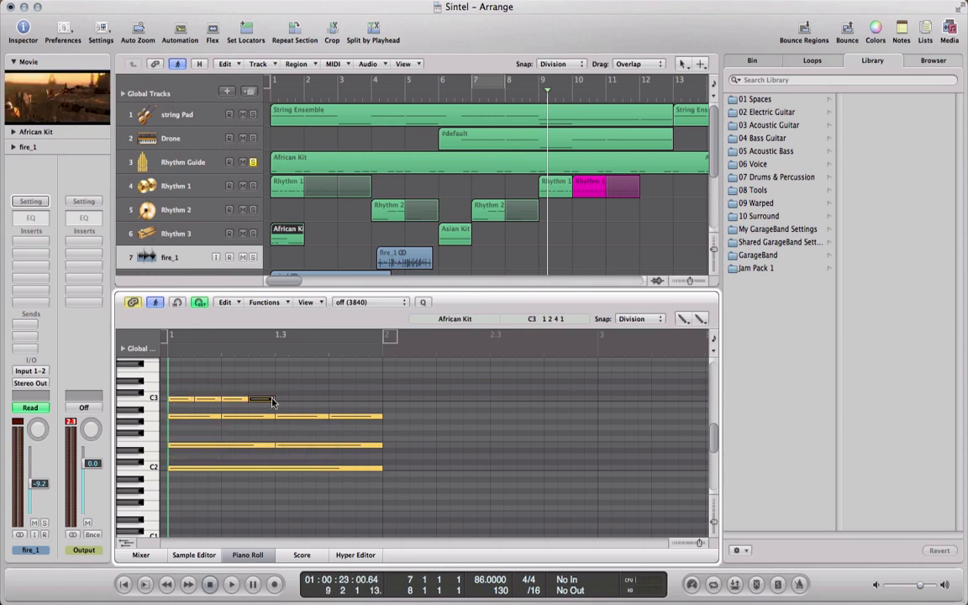
pyautogui.click(278, 400)
pyautogui.click(305, 399)
pyautogui.click(331, 400)
pyautogui.click(359, 399)
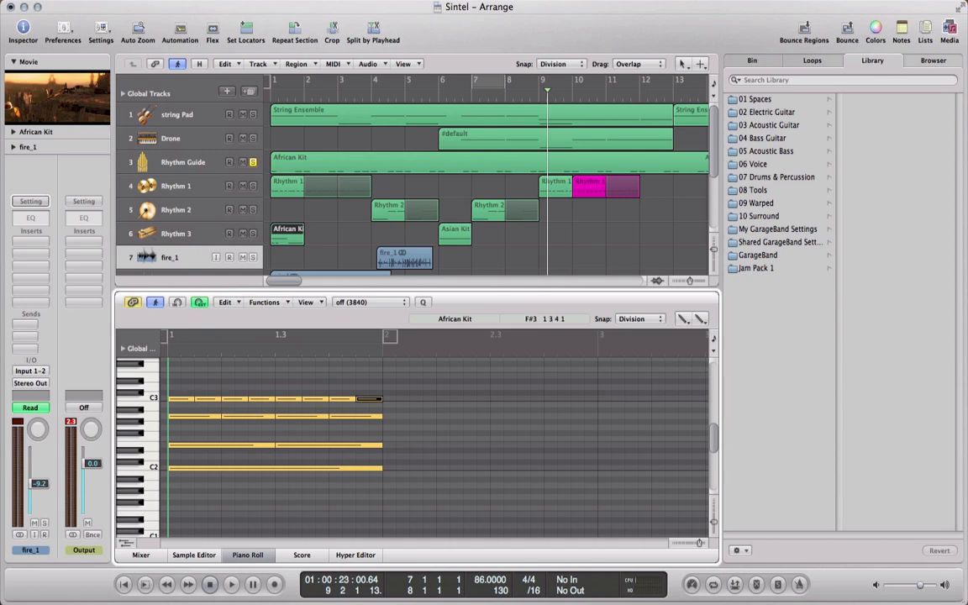
# View the Rhythms 2 notation on the lesson page in the browser and switch back to Logic
pyautogui.press('super+Tab')
pyautogui.click(697, 301)
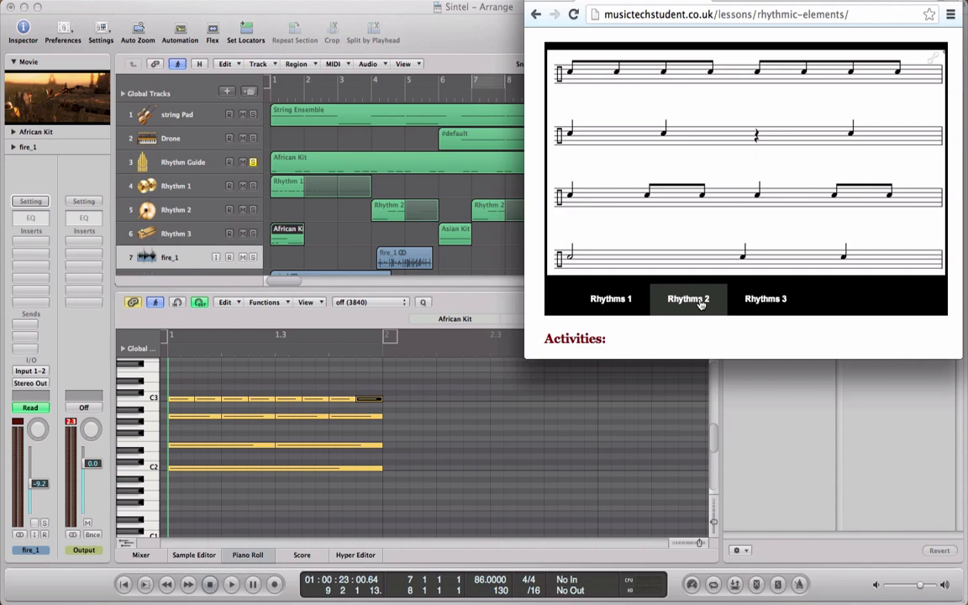
pyautogui.click(425, 272)
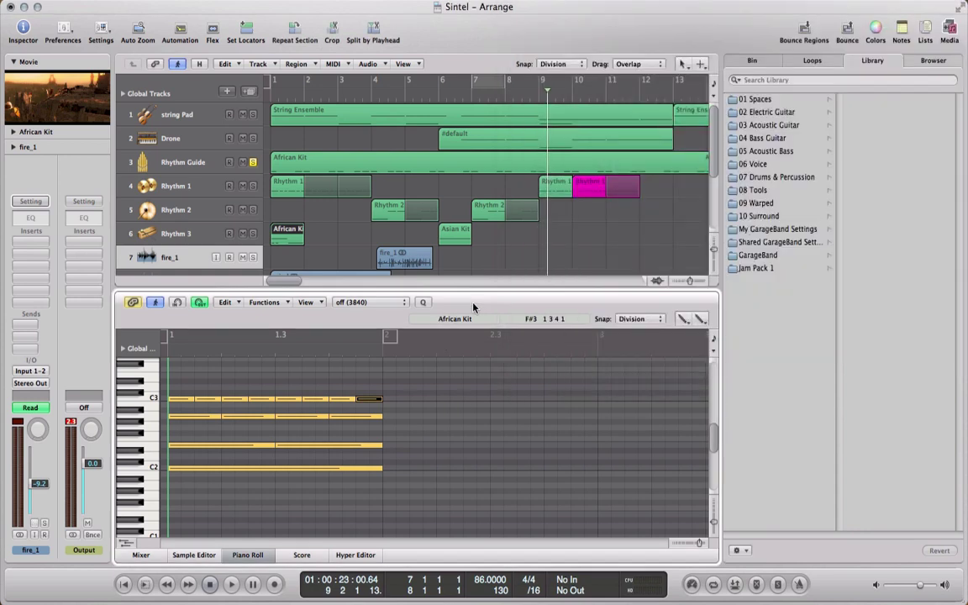
# Select all the notes drawn in the bar 1 region with the Pointer tool and delete them
pyautogui.press('Escape')
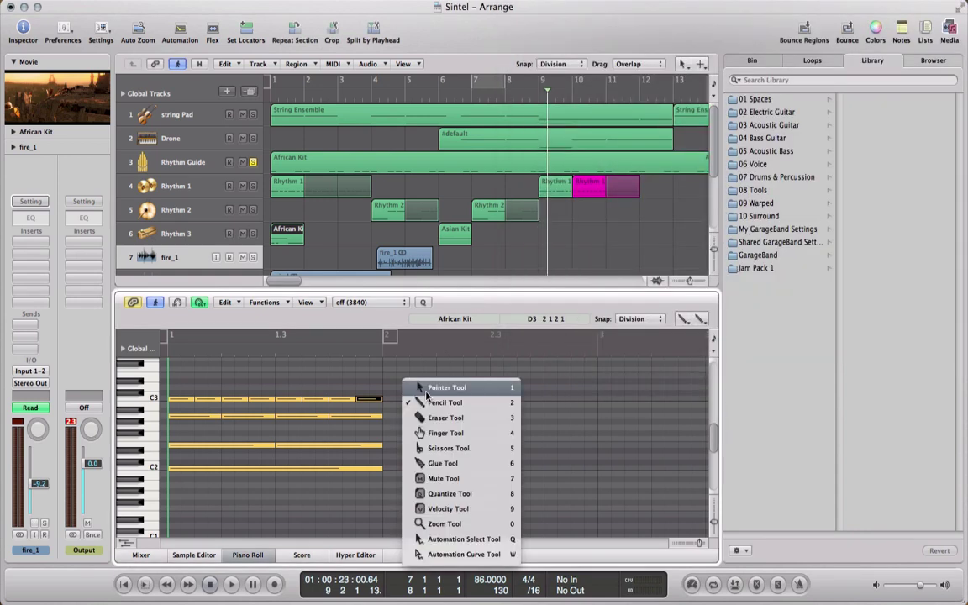
pyautogui.click(430, 386)
pyautogui.moveTo(415, 384); pyautogui.dragTo(180, 485)
pyautogui.press('Delete')
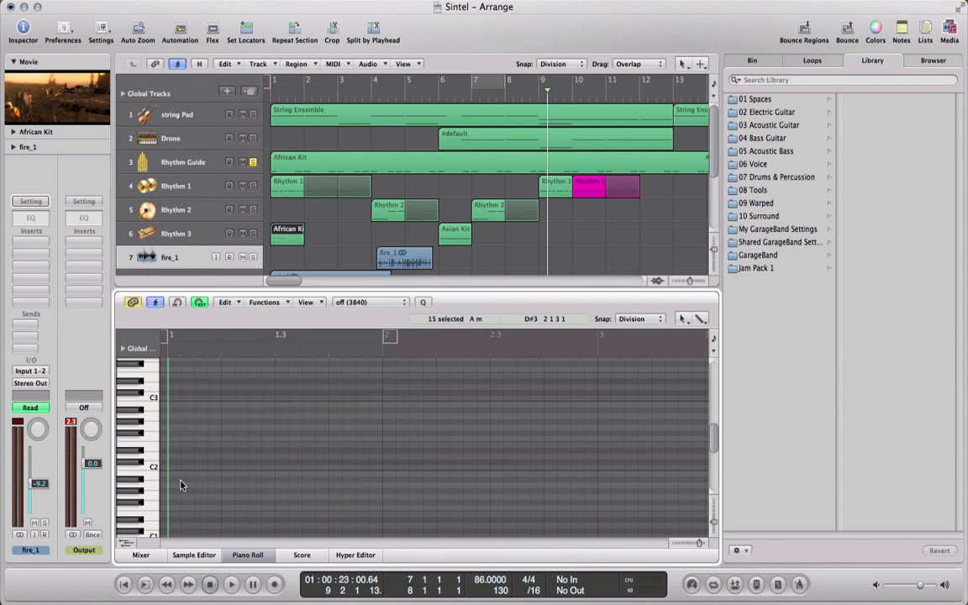
# Consult the Rhythms 2 notation in the browser, return to Logic and draw quarter notes on C2 at beats 1, 2 and 4 of bar 1
pyautogui.press('super+Tab')
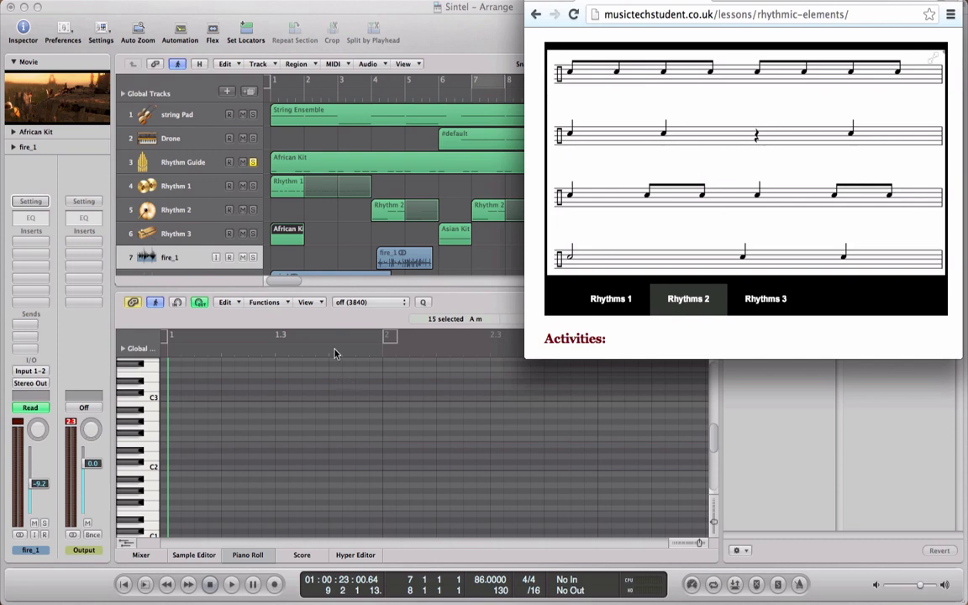
pyautogui.click(268, 386)
pyautogui.press('Escape')
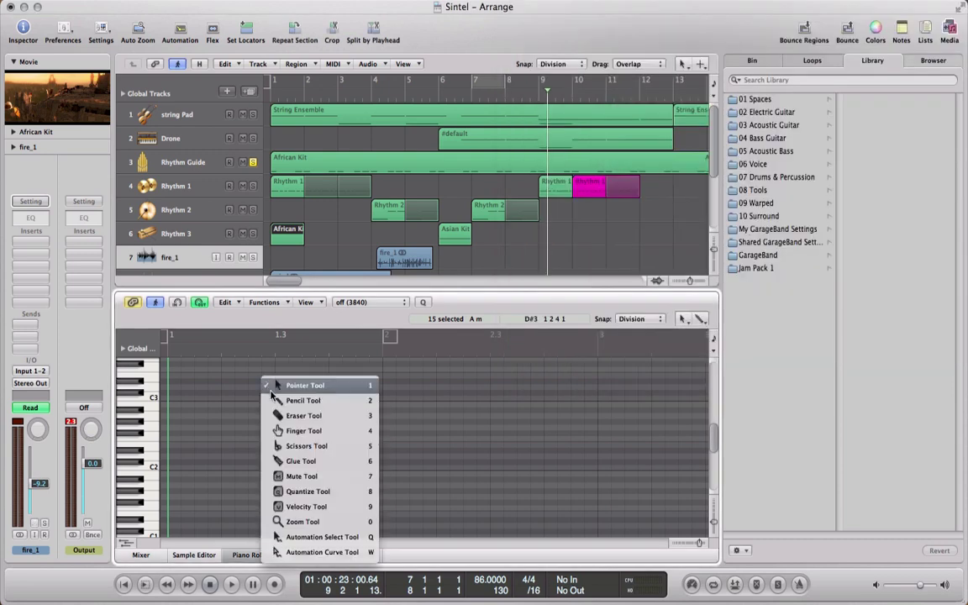
pyautogui.click(284, 401)
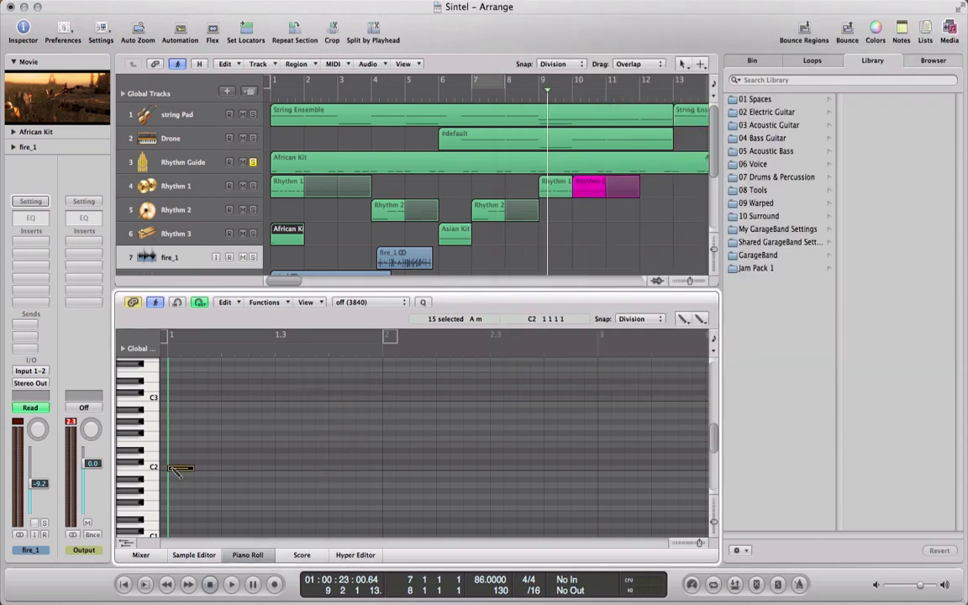
pyautogui.moveTo(172, 468); pyautogui.dragTo(194, 471)
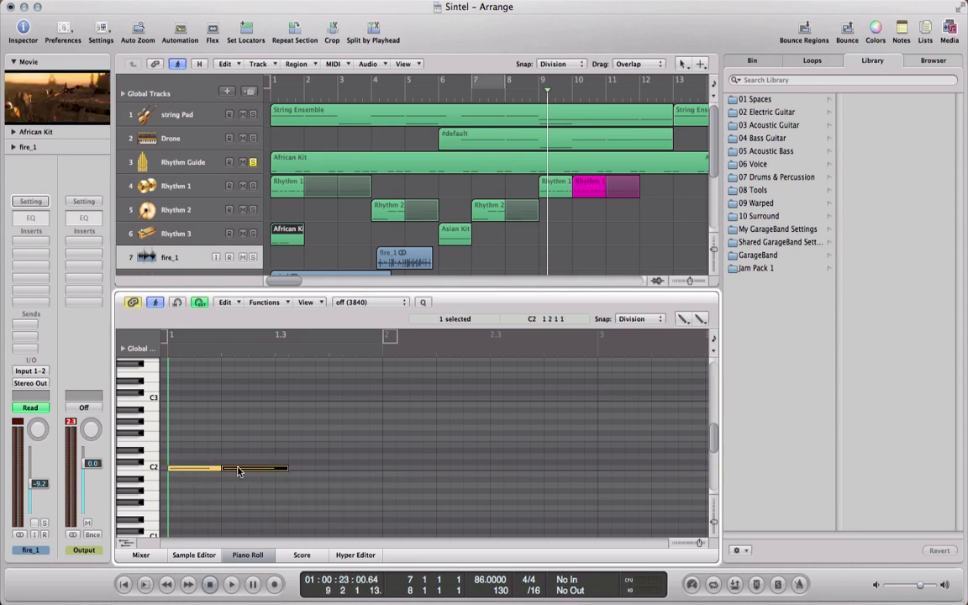
pyautogui.moveTo(220, 468); pyautogui.dragTo(273, 467)
pyautogui.click(331, 468)
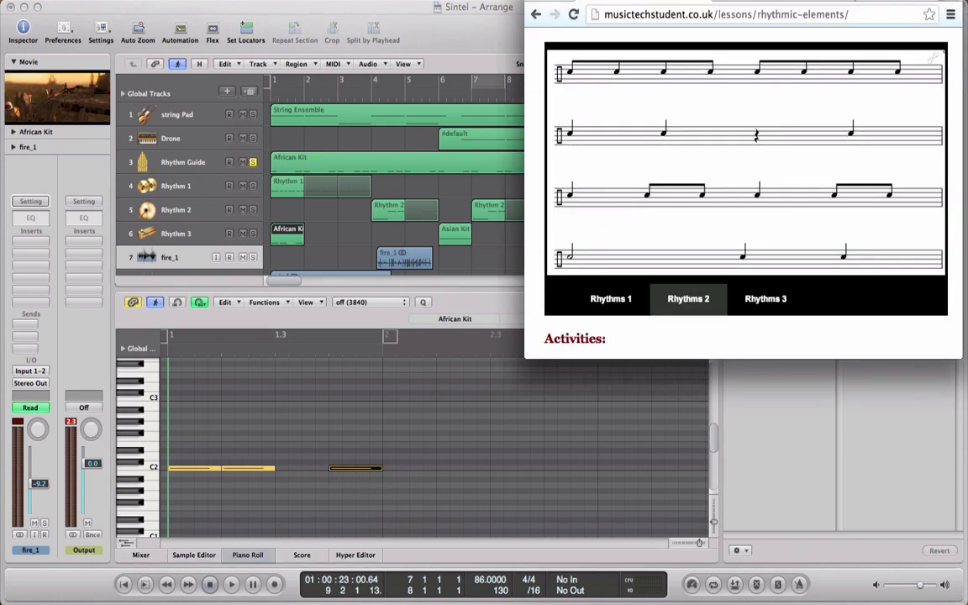
# Check the browser notation again, switch back to Logic and delete the African Kit practice region at bar 1 of the Rhythm 3 track
pyautogui.press('super+Tab')
pyautogui.click(506, 305)
pyautogui.press('Delete')
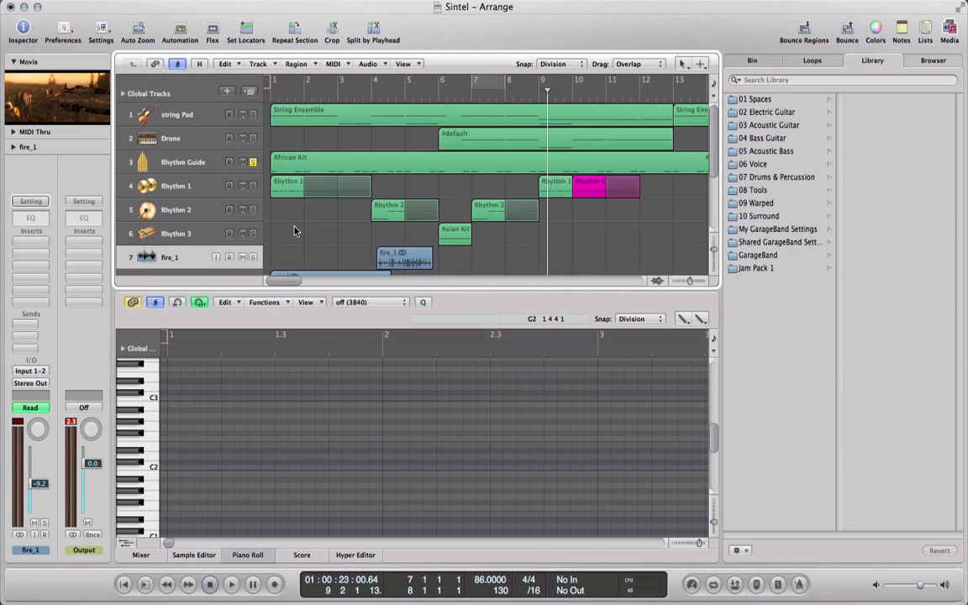
# Select the Rhythm 1 region and track and browse the library's Ultrabeat Drum Kits to the Indian & Middle Eastern Kit
pyautogui.click(290, 182)
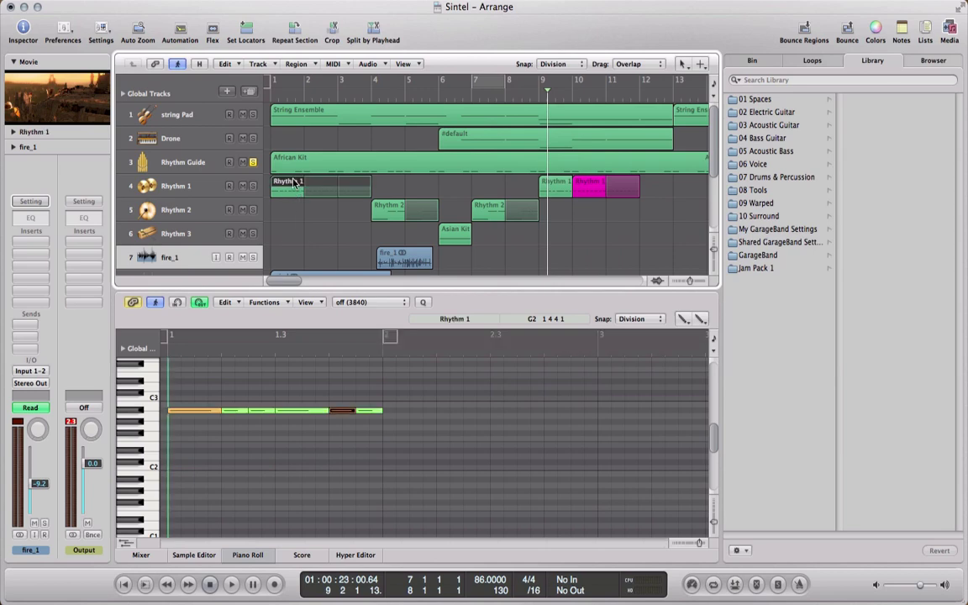
pyautogui.click(198, 185)
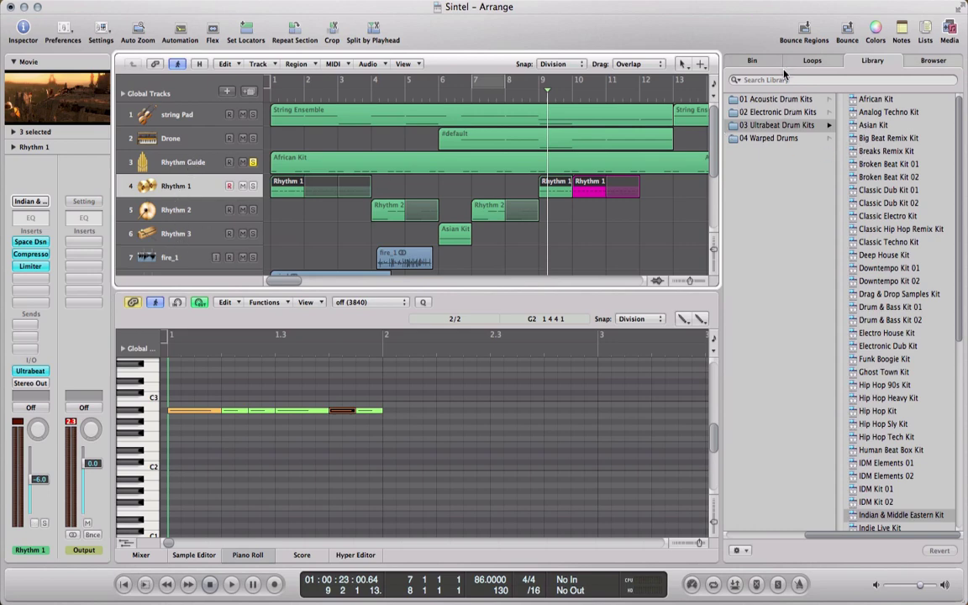
pyautogui.hscroll(-2, 841, 535)
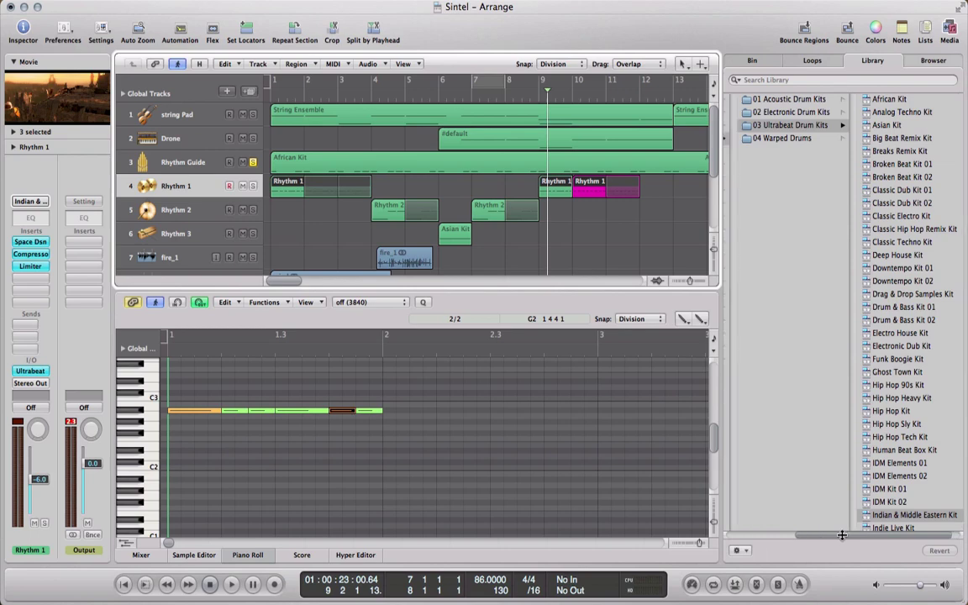
pyautogui.hscroll(-3, 841, 535)
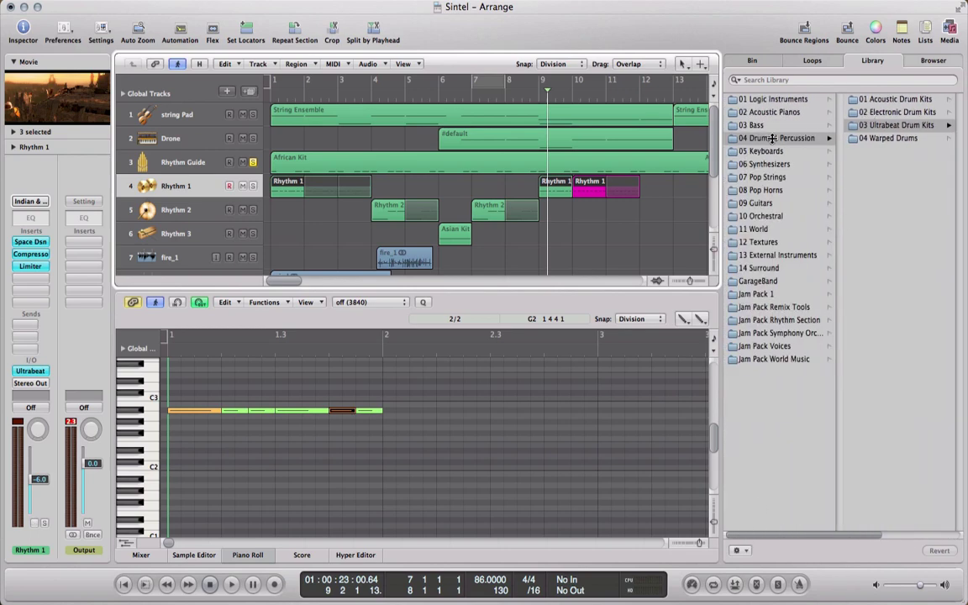
pyautogui.click(882, 125)
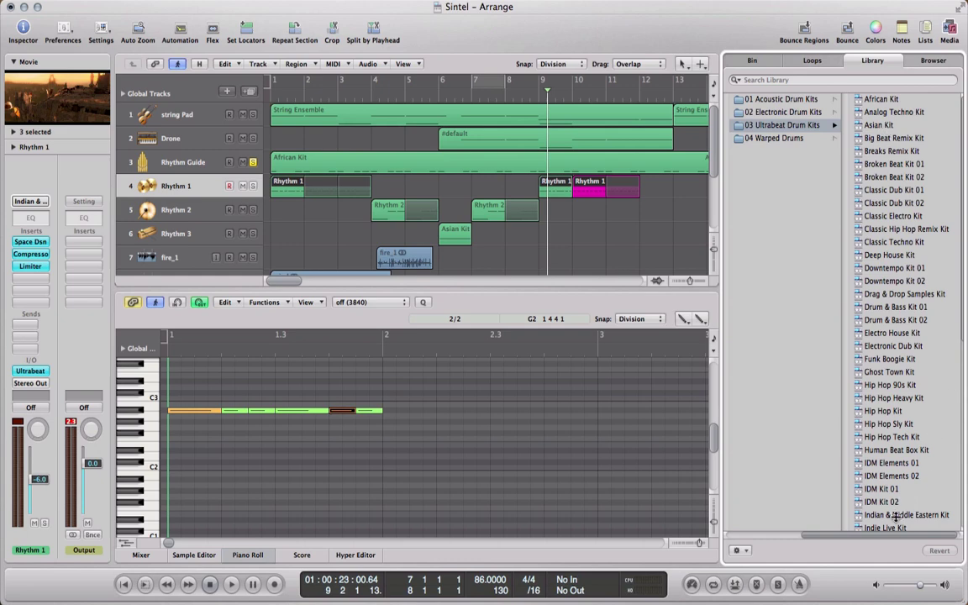
pyautogui.click(249, 244)
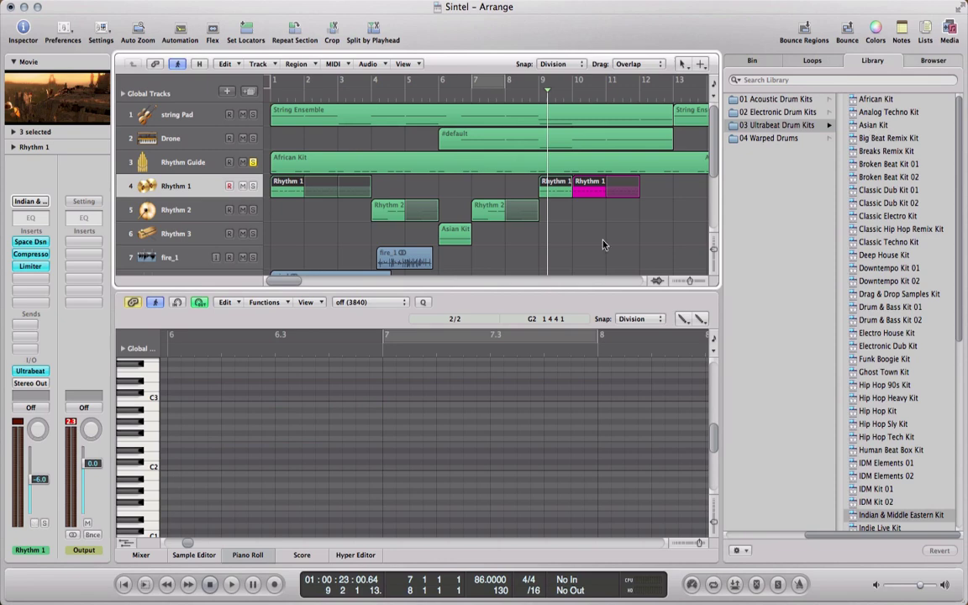
# Solo the Rhythm 1 track and audition its drum kit sounds with the on-screen musical keyboard and the Piano Roll keys
pyautogui.press('super+k')
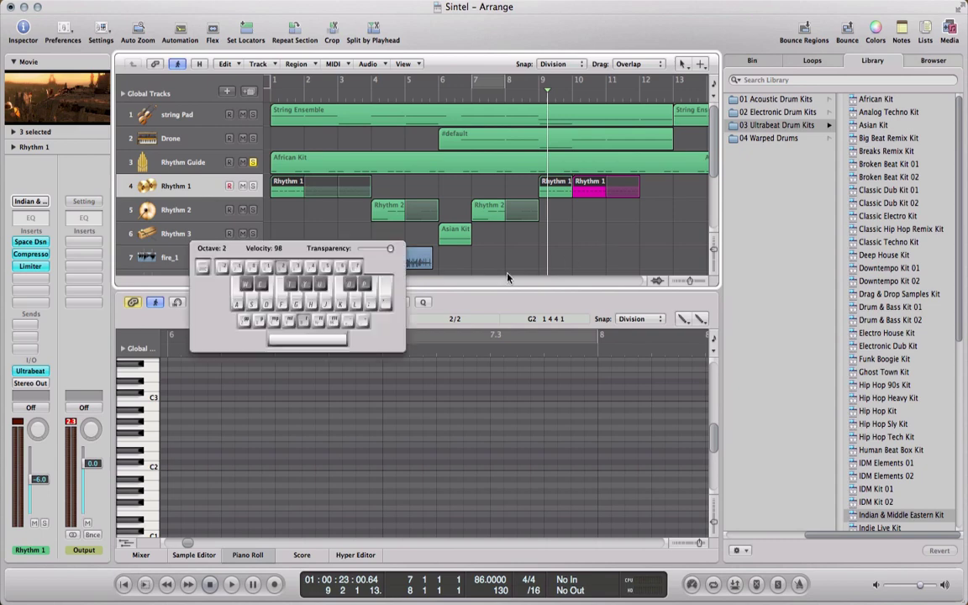
pyautogui.click(258, 300)
pyautogui.click(254, 186)
pyautogui.press('f')
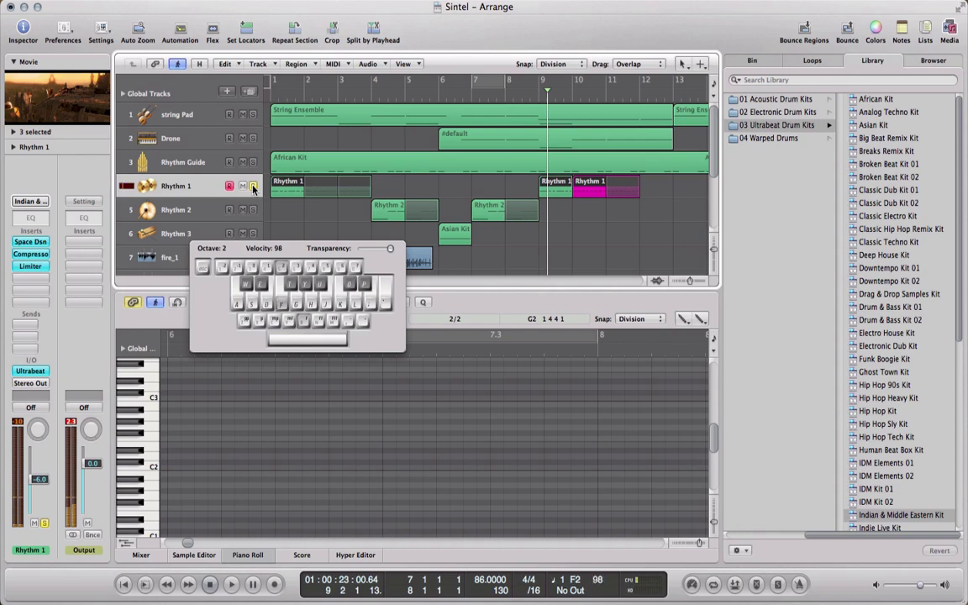
pyautogui.press('g')
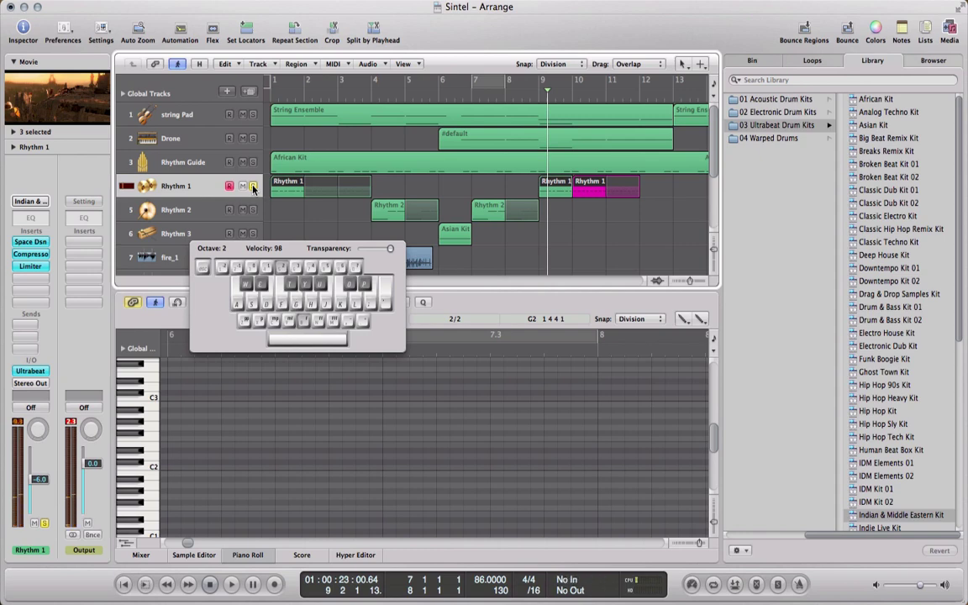
pyautogui.press('super+k')
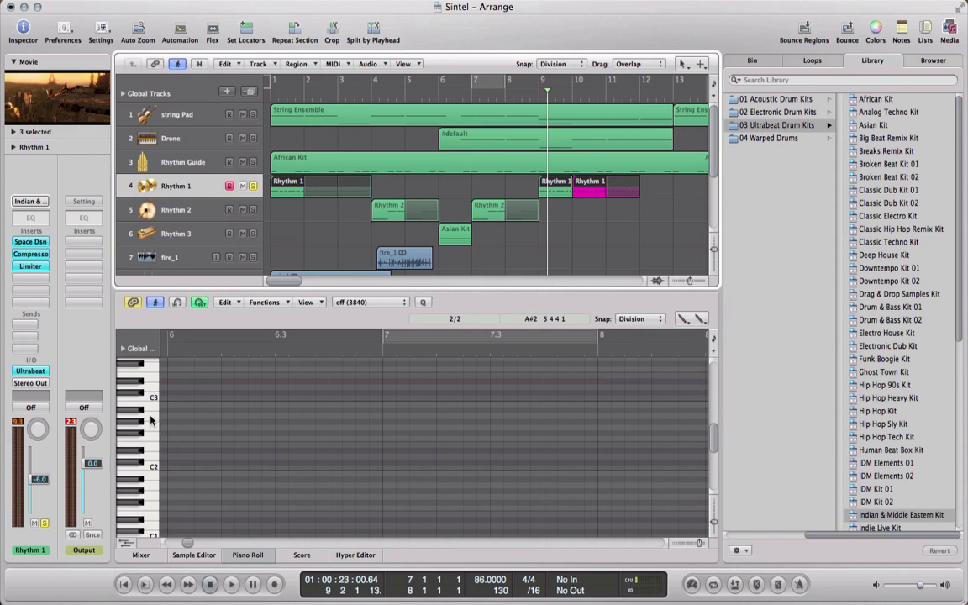
pyautogui.click(152, 468)
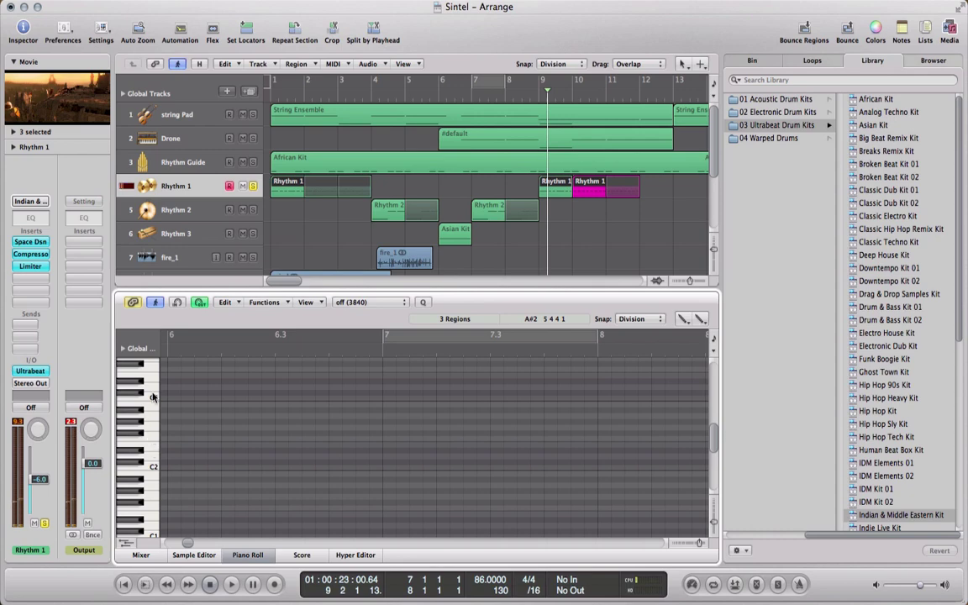
# Show the Rhythm 1 notes at bar 1 in the Piano Roll and compare them with the Rhythms 2 notation in the browser
pyautogui.click(296, 185)
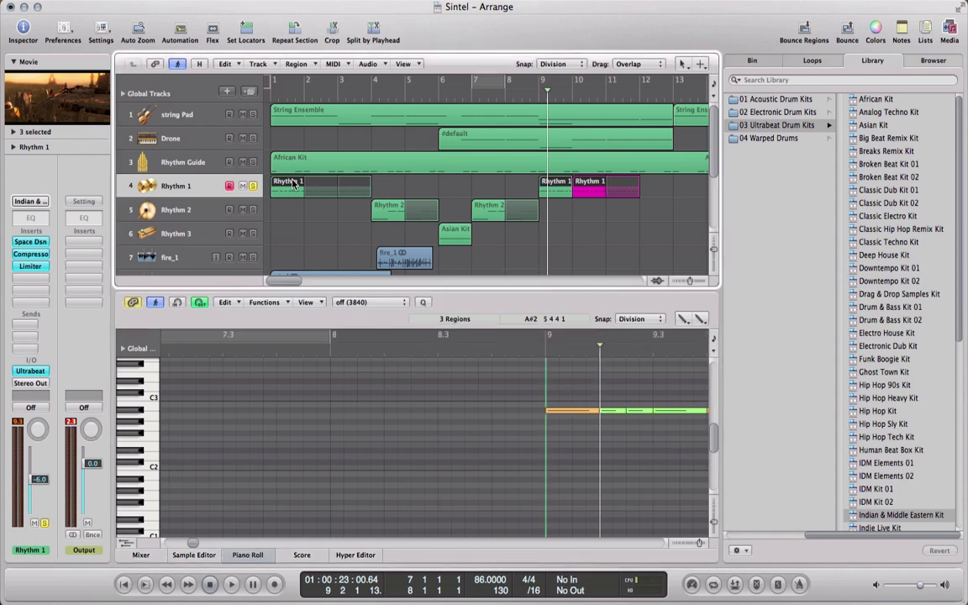
pyautogui.hscroll(-10, 579, 430)
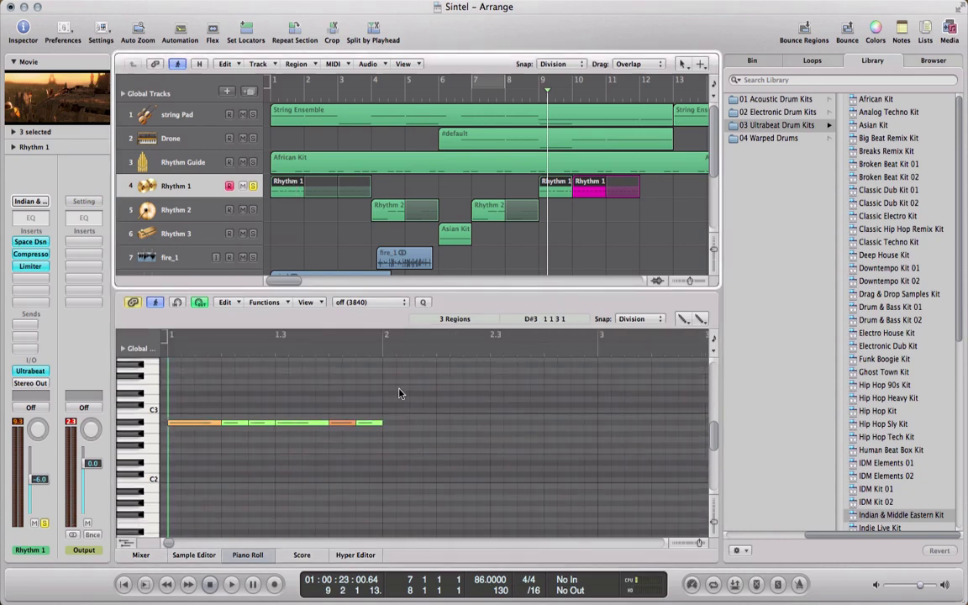
pyautogui.press('super+Tab')
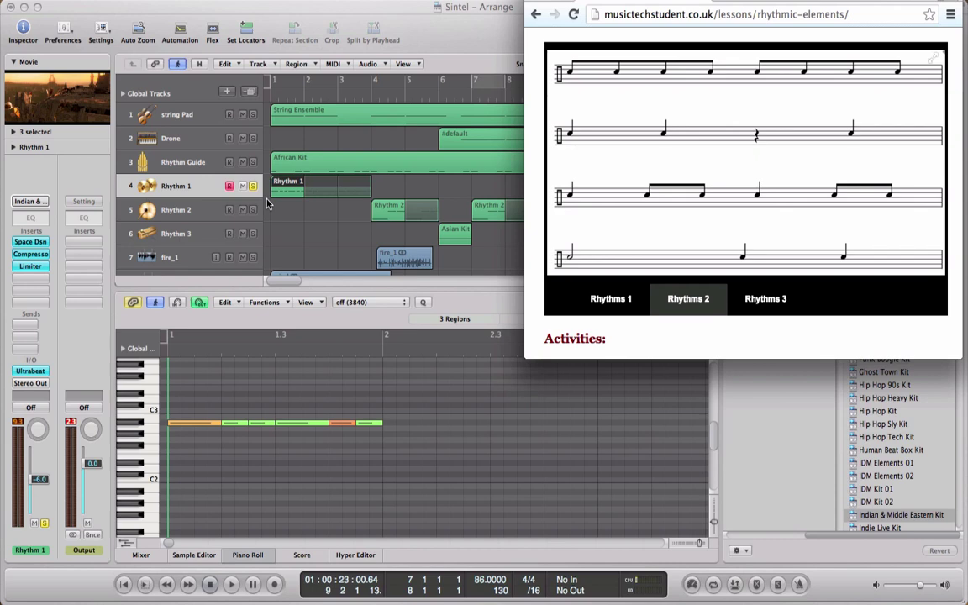
# Return to Logic, set a cycle range over the whole of bar 1 and start looped playback from the beginning
pyautogui.click(225, 345)
pyautogui.moveTo(187, 340); pyautogui.dragTo(380, 348)
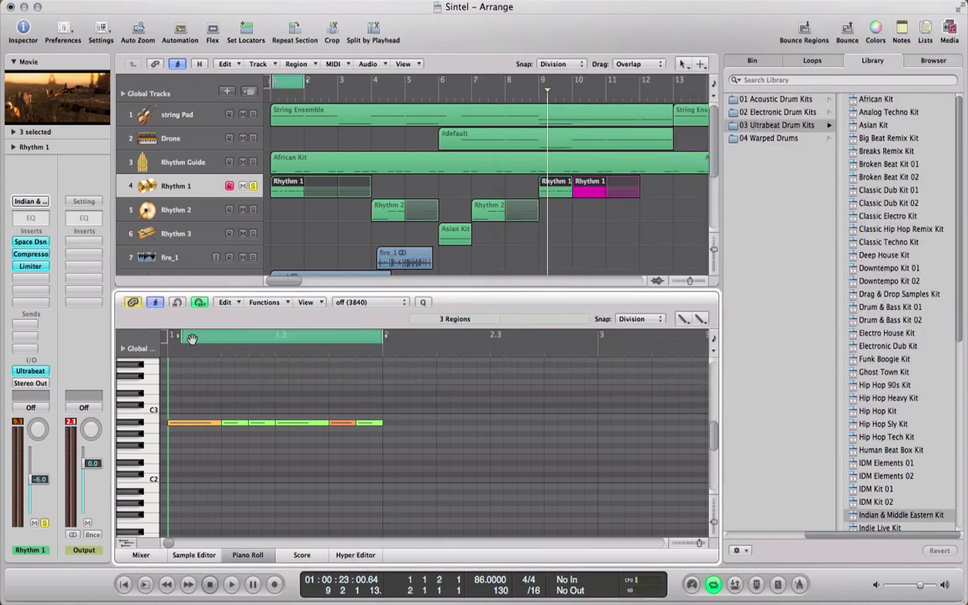
pyautogui.moveTo(184, 336); pyautogui.dragTo(172, 336)
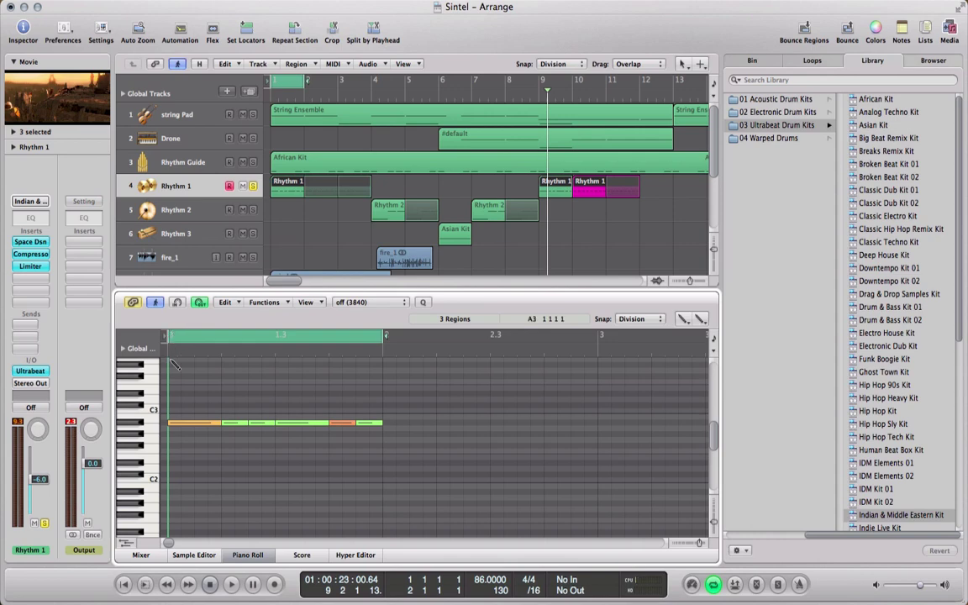
pyautogui.press('Return')
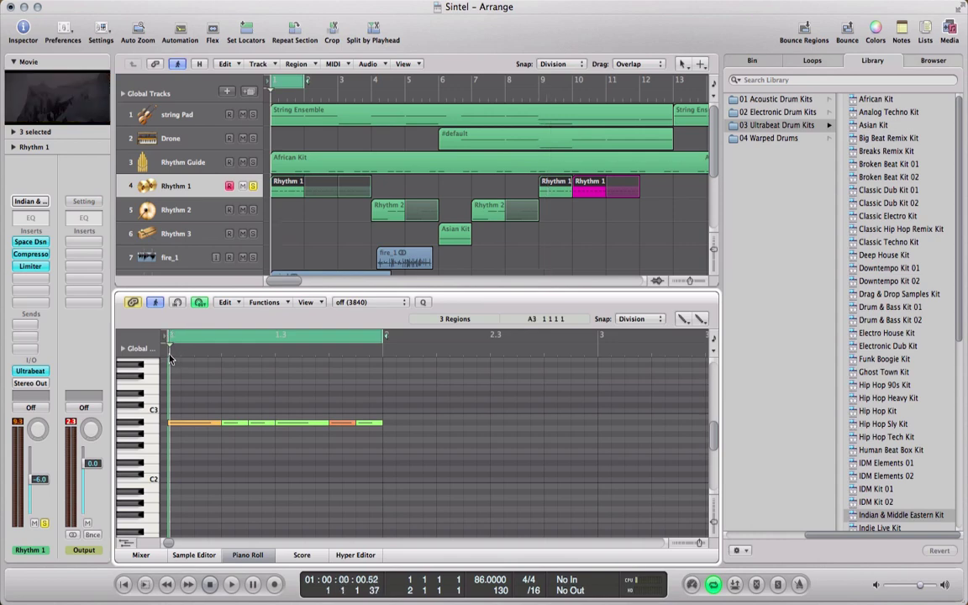
pyautogui.press('space')
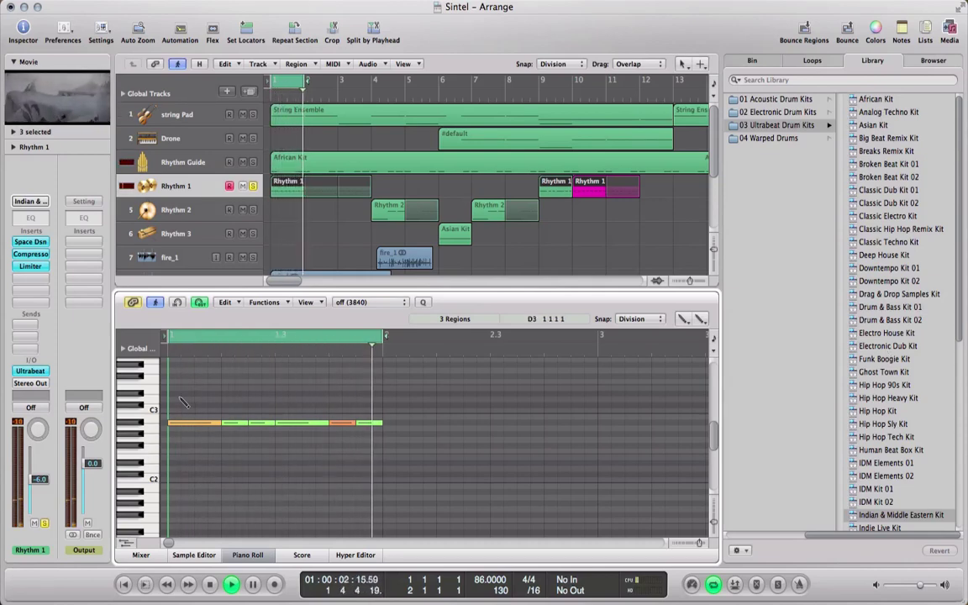
# Select all the Rhythm 1 notes in bar 1 with the Pointer tool and transpose them down to F2 during playback
pyautogui.press('Escape')
pyautogui.press('Escape')
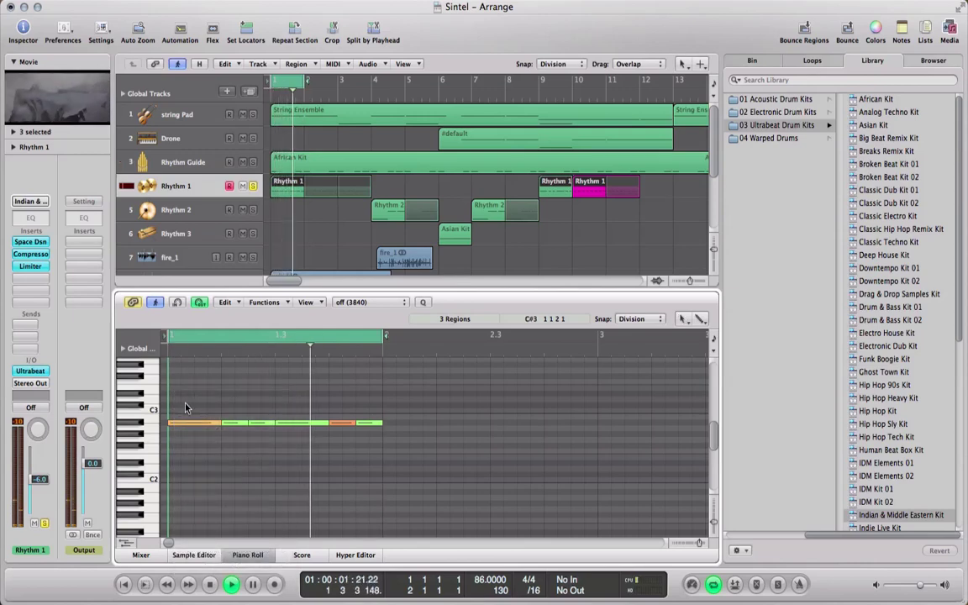
pyautogui.moveTo(199, 415); pyautogui.dragTo(400, 447)
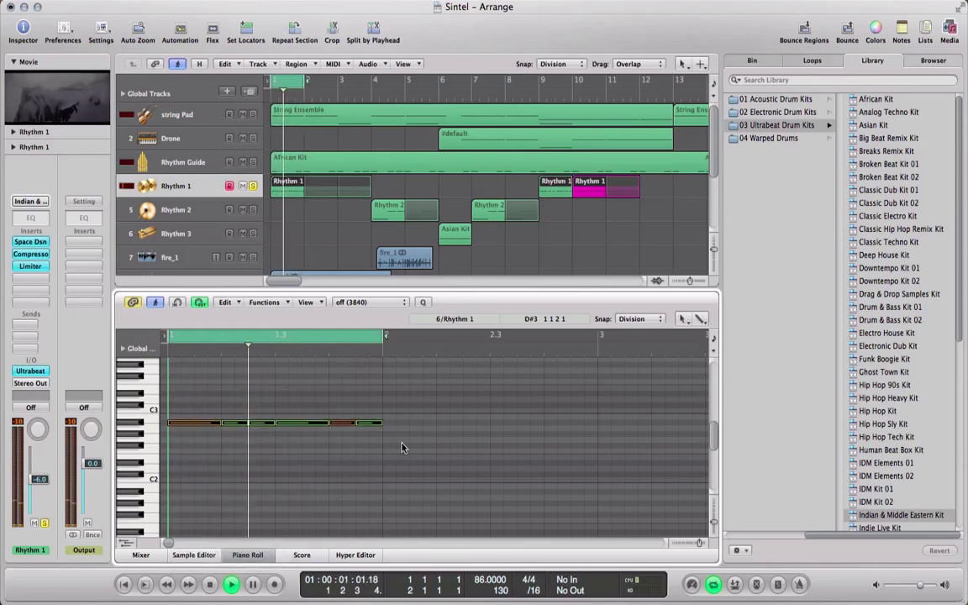
pyautogui.moveTo(187, 393); pyautogui.dragTo(394, 455)
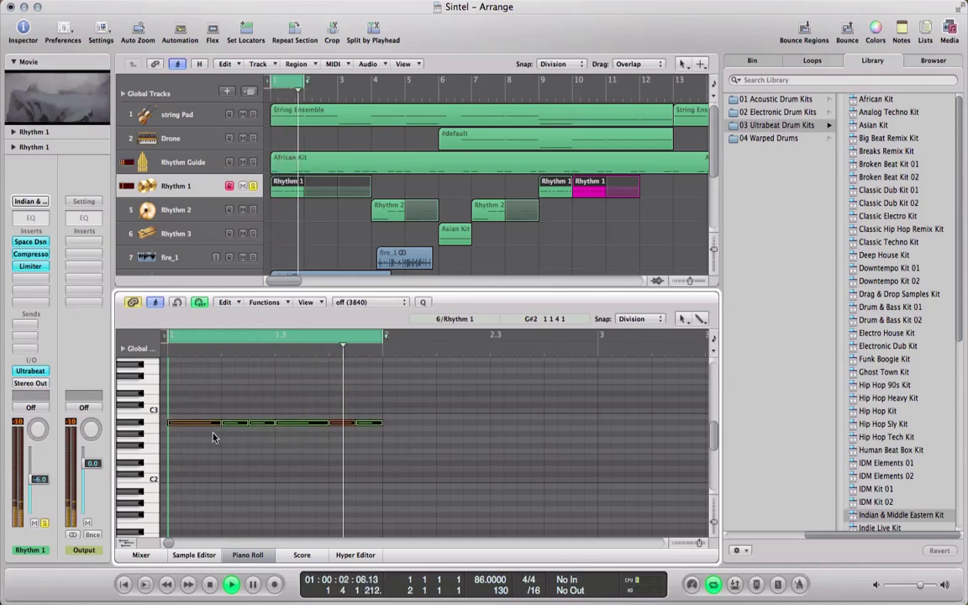
pyautogui.scroll(2, 212, 437)
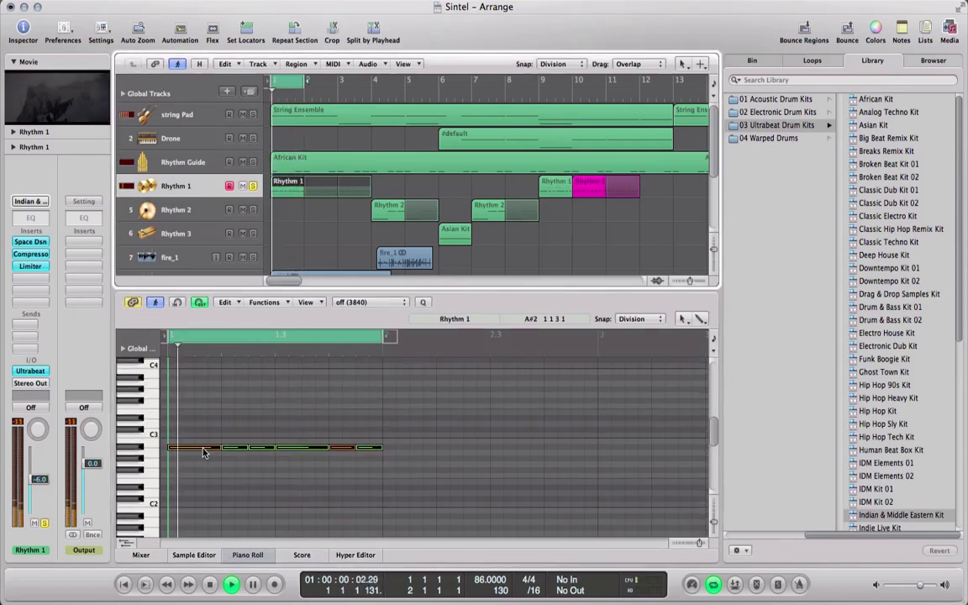
pyautogui.hotkey('alt', 'Down')
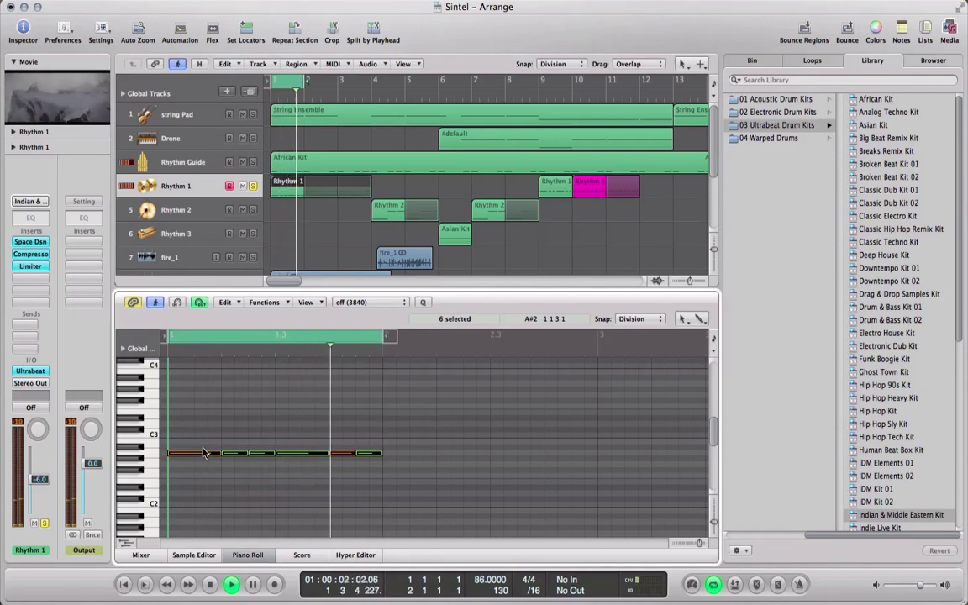
pyautogui.hotkey('alt', 'Down')
pyautogui.hotkey('alt', 'Down')
pyautogui.hotkey('alt', 'Down')
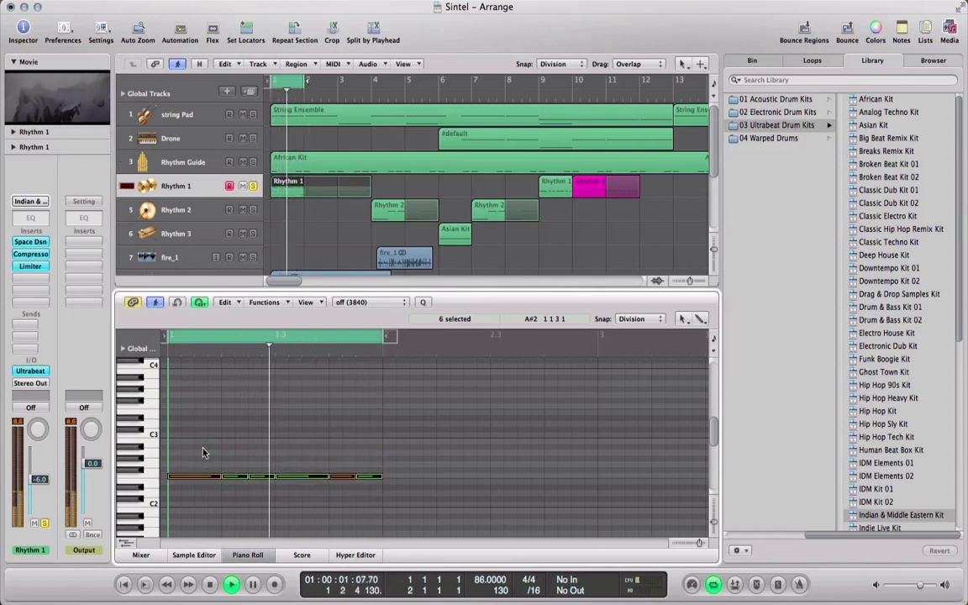
# Transpose the selected Rhythm 1 notes back up to A#2
pyautogui.hotkey('alt', 'Up')
pyautogui.hotkey('alt', 'Up')
pyautogui.hotkey('alt', 'Up')
pyautogui.hotkey('alt', 'Up')
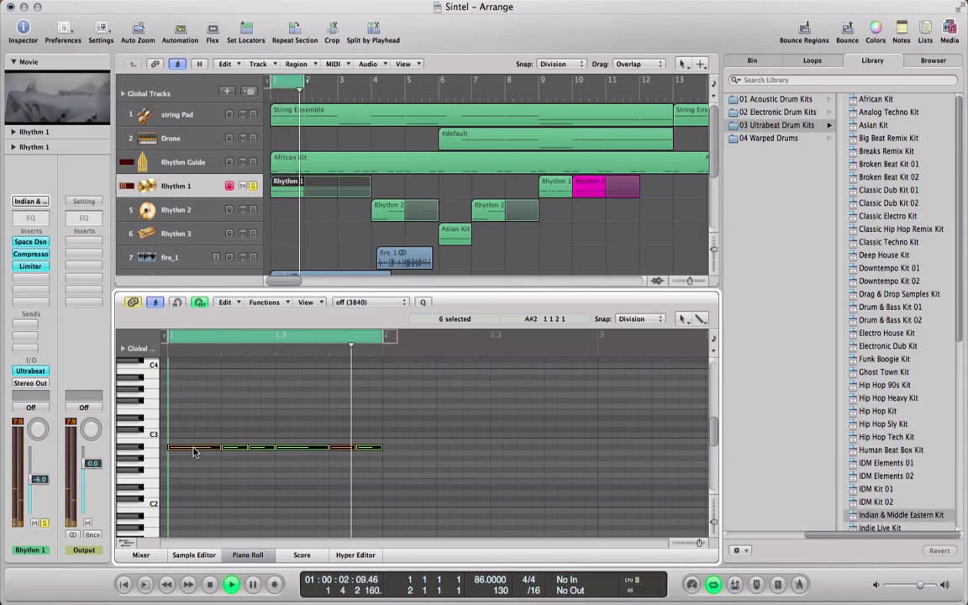
# Stop playback, turn off the cycle over bar 1 and deselect the Rhythm 1 notes
pyautogui.moveTo(192, 450)
pyautogui.mouseDown()
pyautogui.moveTo(195, 501)
pyautogui.moveTo(195, 450)
pyautogui.mouseUp()
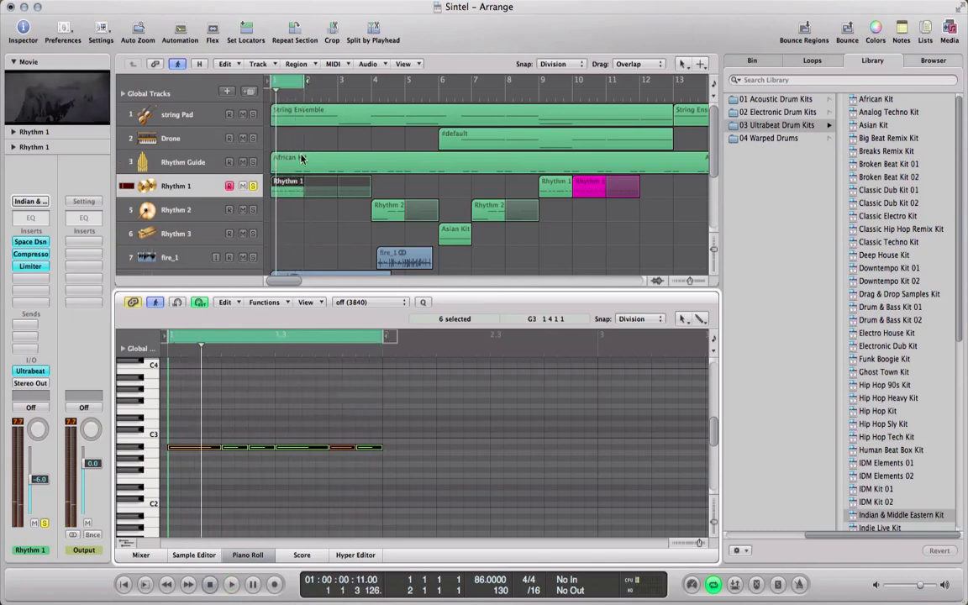
pyautogui.click(282, 84)
pyautogui.click(269, 430)
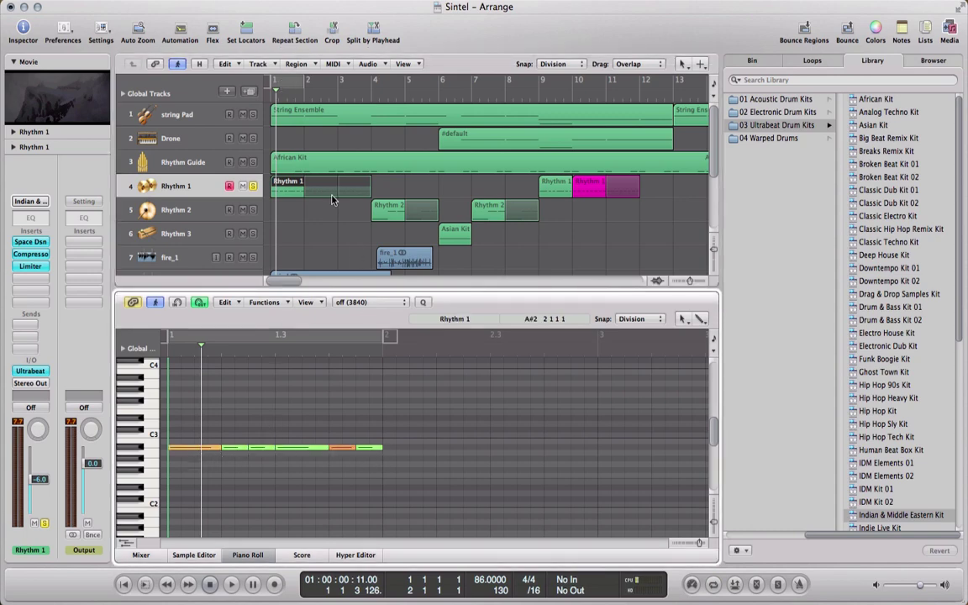
# Lengthen the first Rhythm 1 region to bar 4, and restore it as a one-bar region looped up to bar 4
pyautogui.moveTo(369, 184)
pyautogui.mouseDown()
pyautogui.moveTo(294, 186)
pyautogui.moveTo(373, 185)
pyautogui.mouseUp()
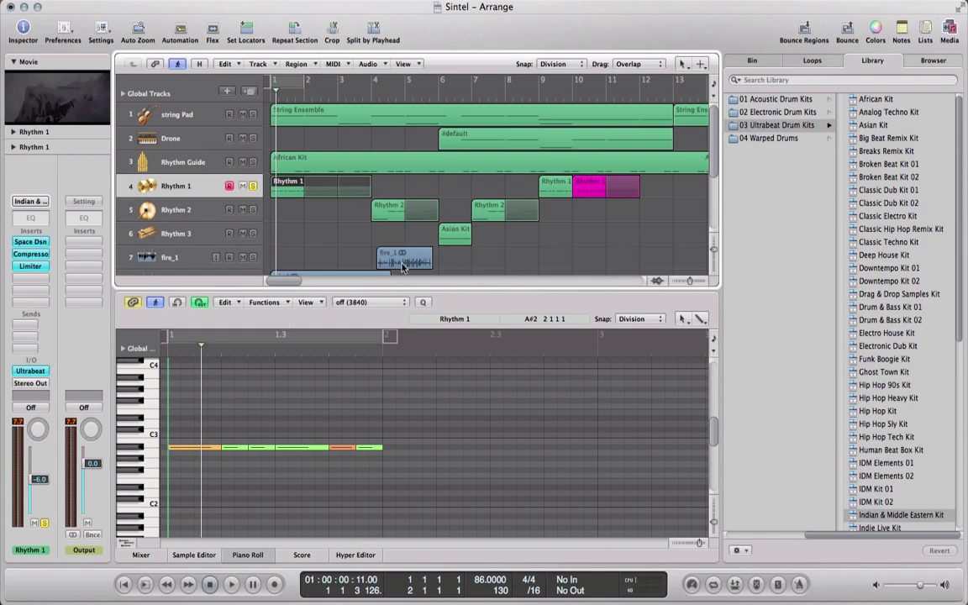
pyautogui.moveTo(373, 181)
pyautogui.mouseDown()
pyautogui.moveTo(297, 187)
pyautogui.moveTo(372, 195)
pyautogui.mouseUp()
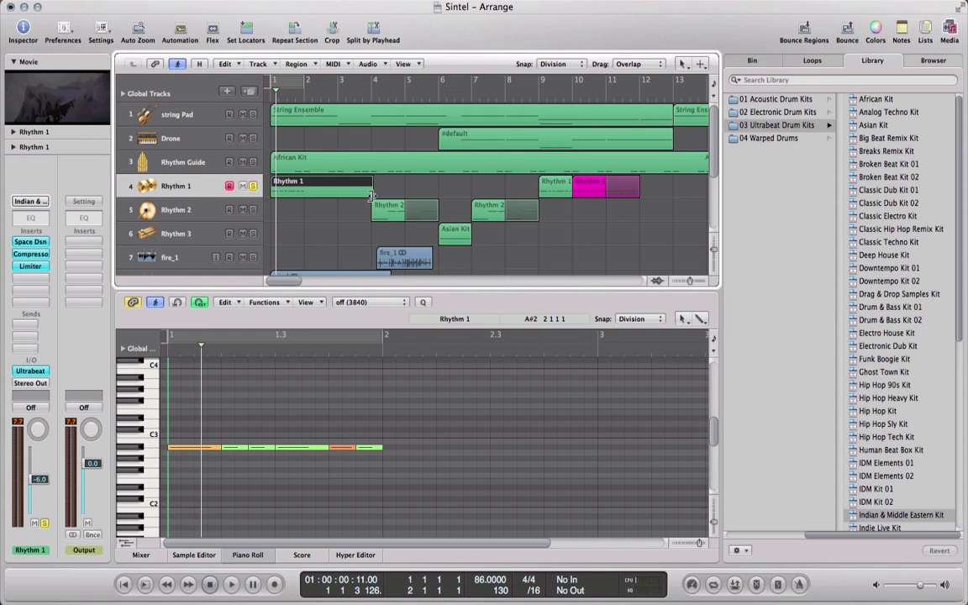
pyautogui.moveTo(370, 195)
pyautogui.mouseDown()
pyautogui.moveTo(312, 194)
pyautogui.moveTo(376, 182)
pyautogui.mouseUp()
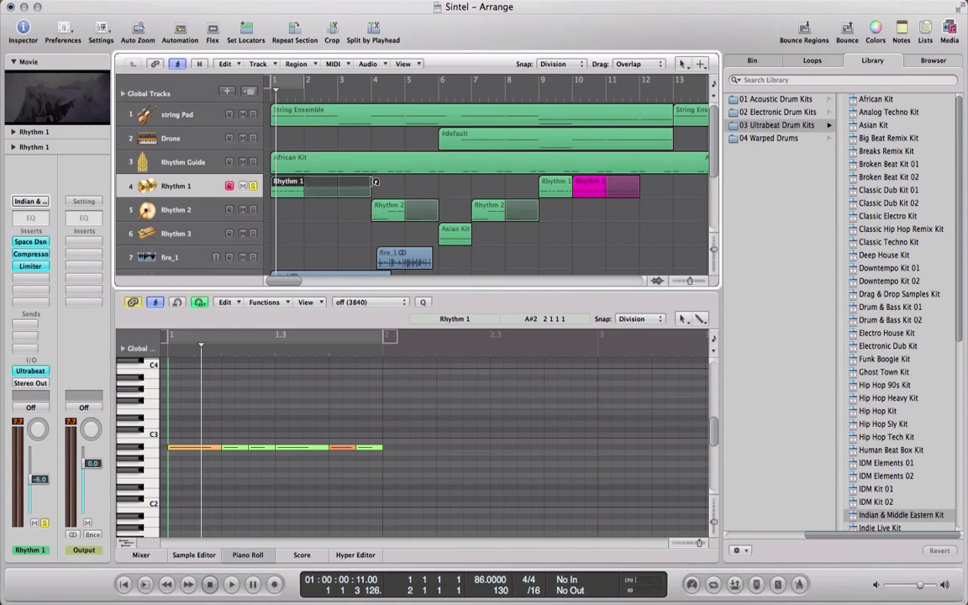
# Return to the project start, open the Sintel trailer in its own movie window and play soloed Rhythm 1 up to bar 4
pyautogui.click(125, 585)
pyautogui.click(84, 106)
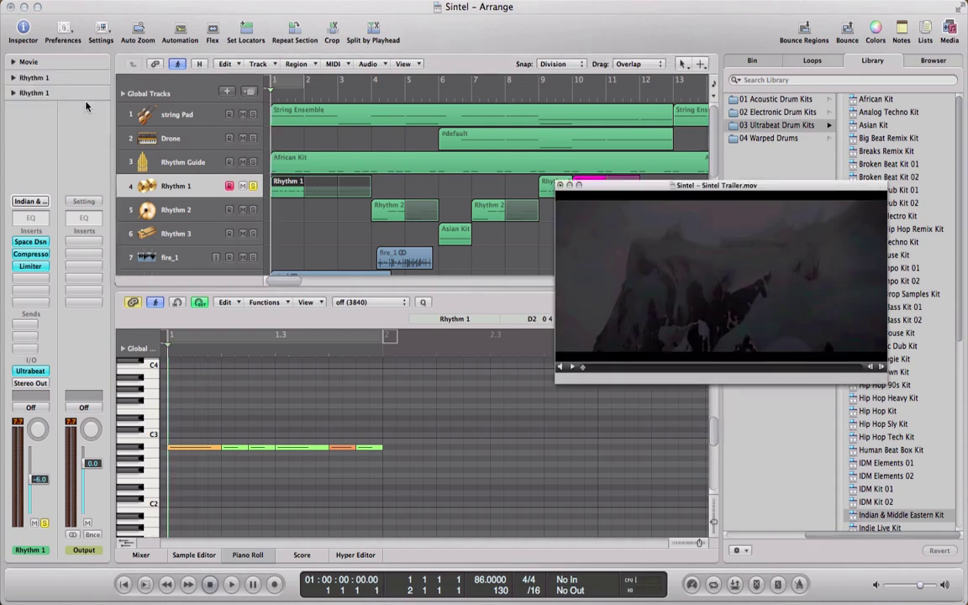
pyautogui.click(233, 585)
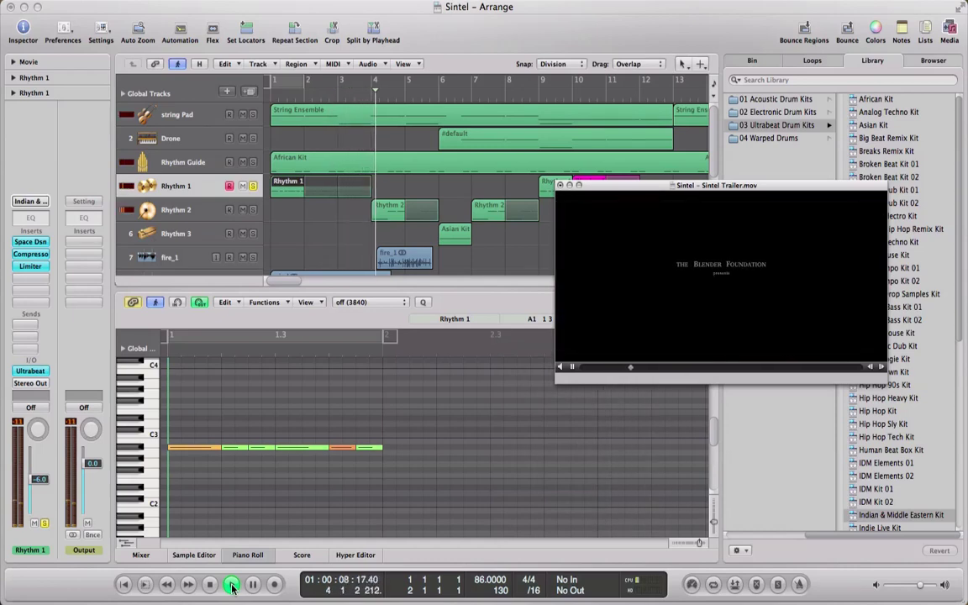
pyautogui.click(232, 585)
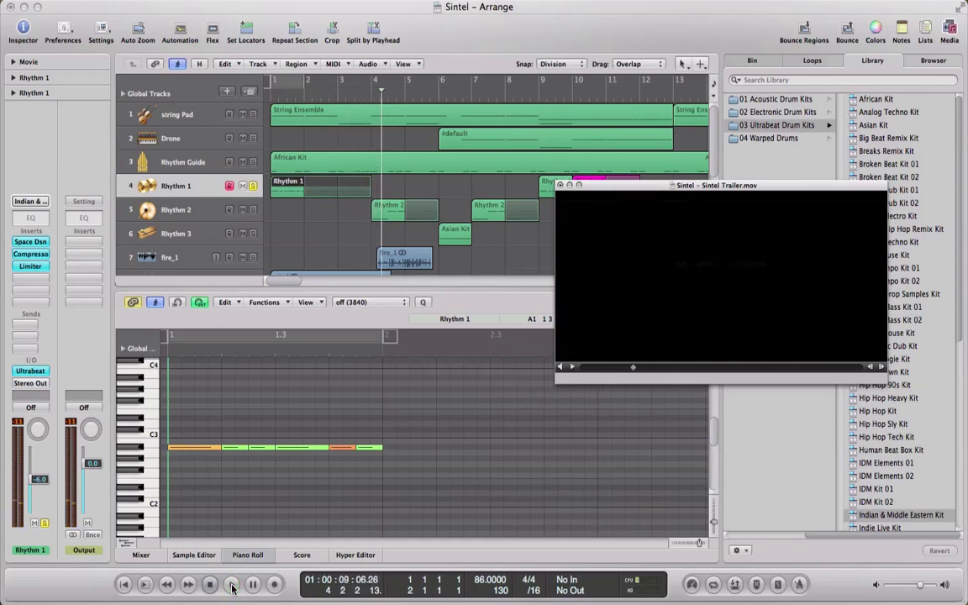
# Turn off solo on Rhythm 1 and play all the tracks with the movie from the beginning to just past bar 4
pyautogui.click(253, 186)
pyautogui.click(133, 588)
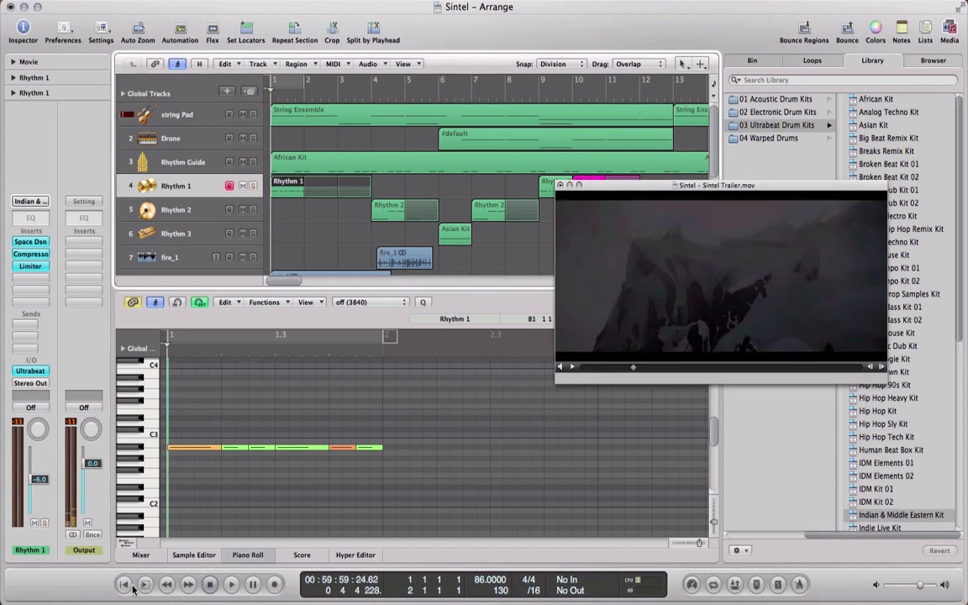
pyautogui.click(233, 588)
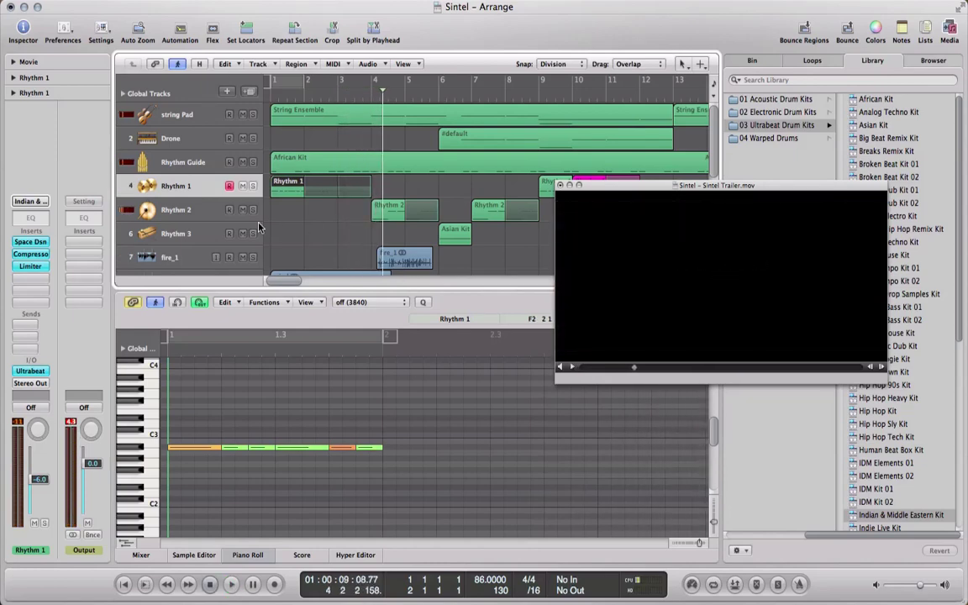
# Select the Rhythm 2 track and display its bar 4 notes in the Piano Roll
pyautogui.click(192, 206)
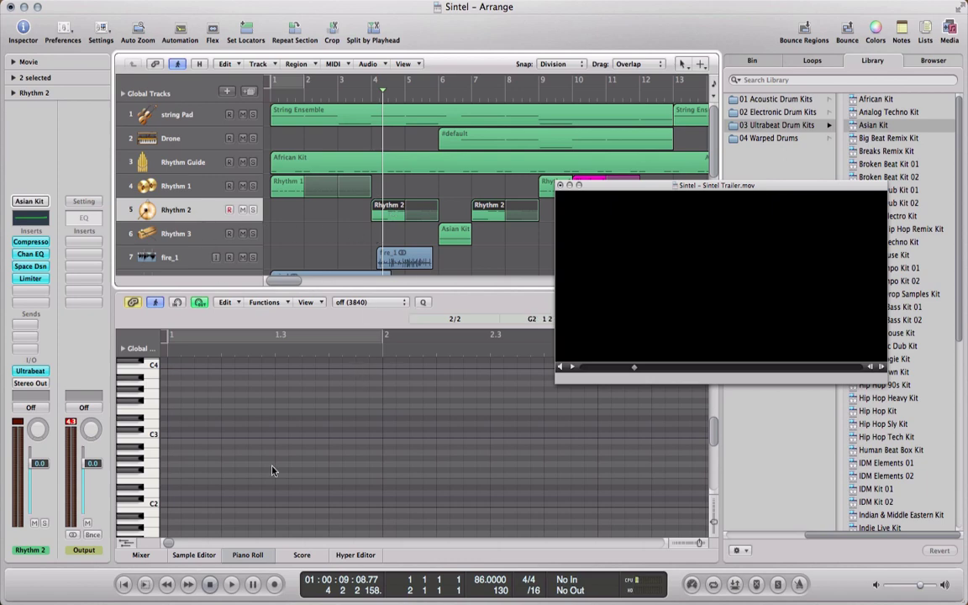
pyautogui.scroll(-5, 272, 469)
pyautogui.hscroll(3, 272, 469)
pyautogui.hscroll(4, 273, 471)
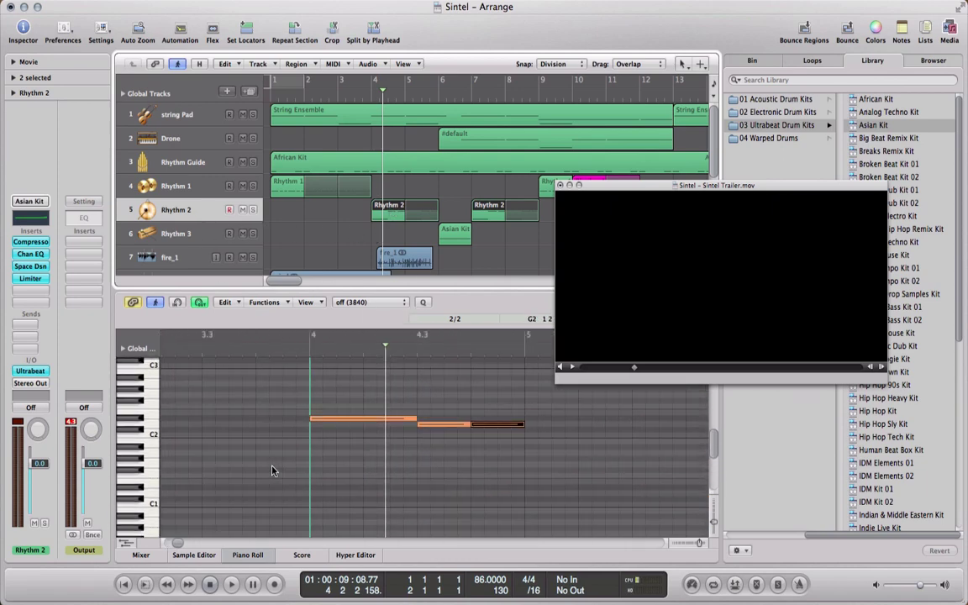
pyautogui.scroll(3, 272, 470)
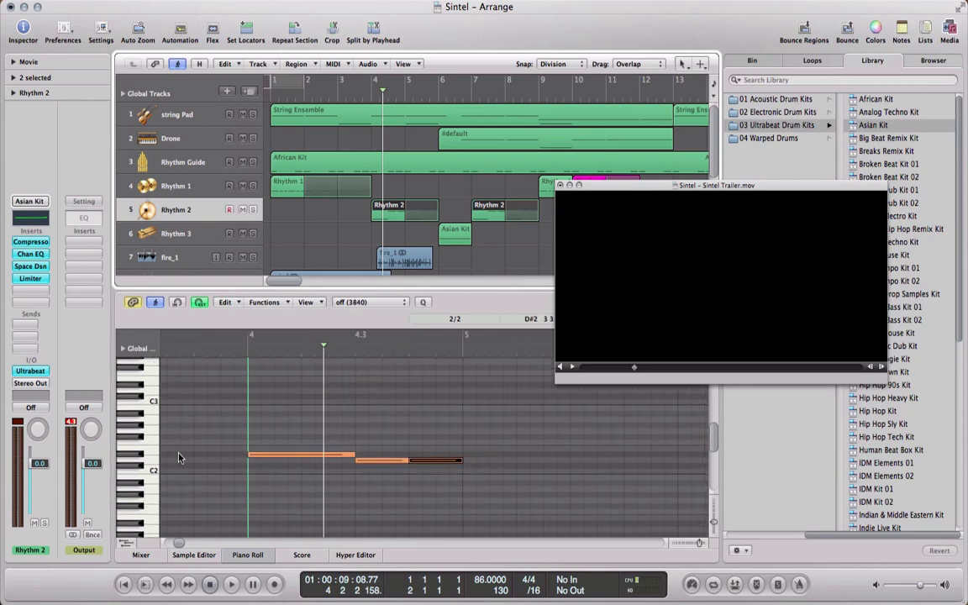
# Compare the Rhythm 2 notes with the Rhythms 2 notation on the lesson web page and audition their two drum sounds in Logic
pyautogui.press('super+Tab')
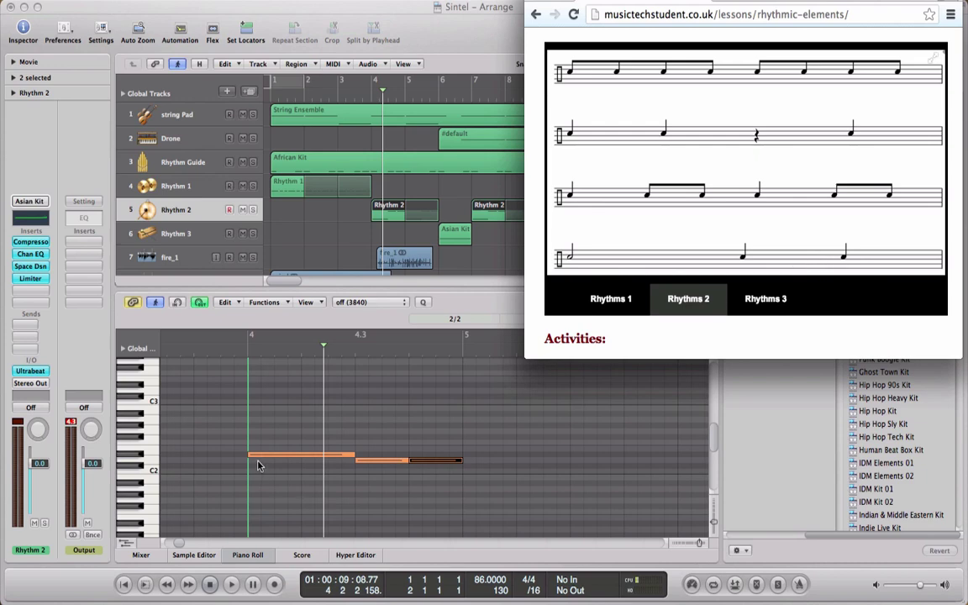
pyautogui.click(134, 459)
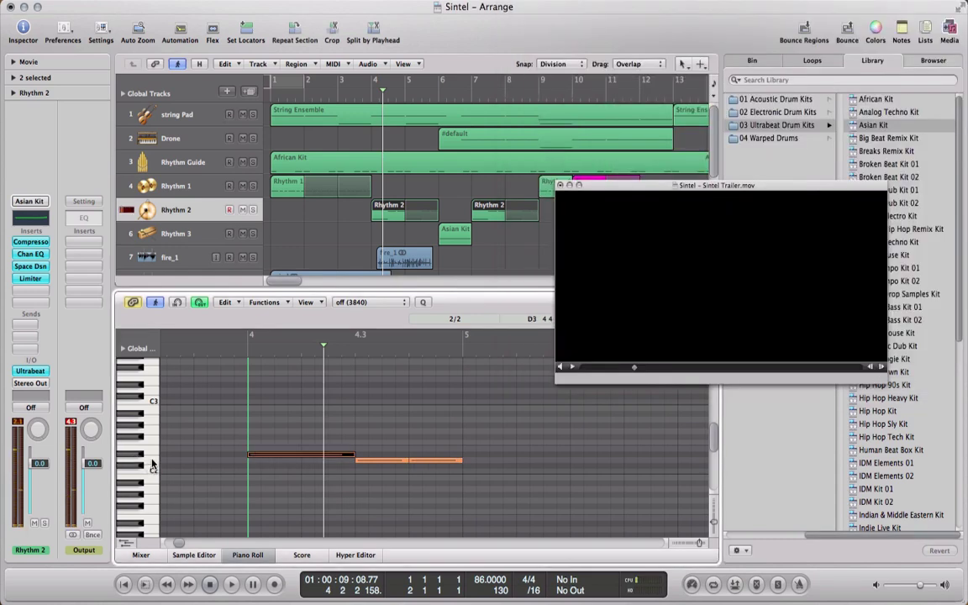
pyautogui.click(153, 463)
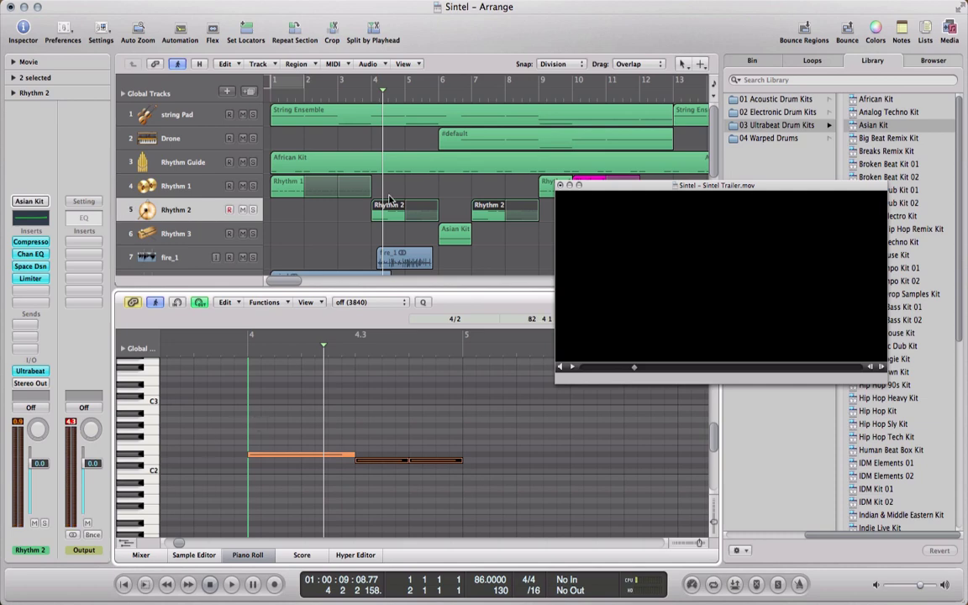
# Play the arrangement from just before bar 4 into bar 6 to hear Rhythm 2 against the movie
pyautogui.click(363, 102)
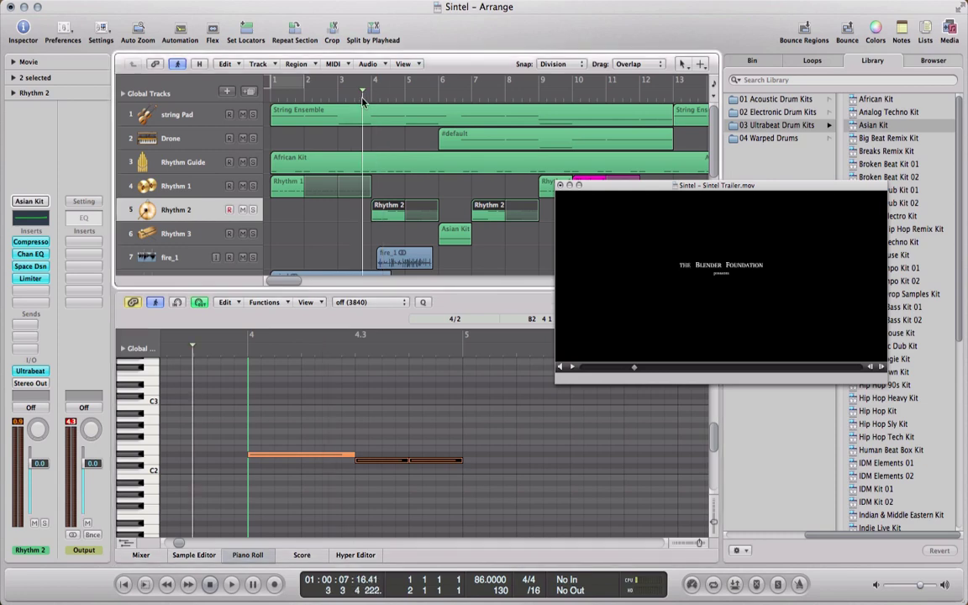
pyautogui.press('space')
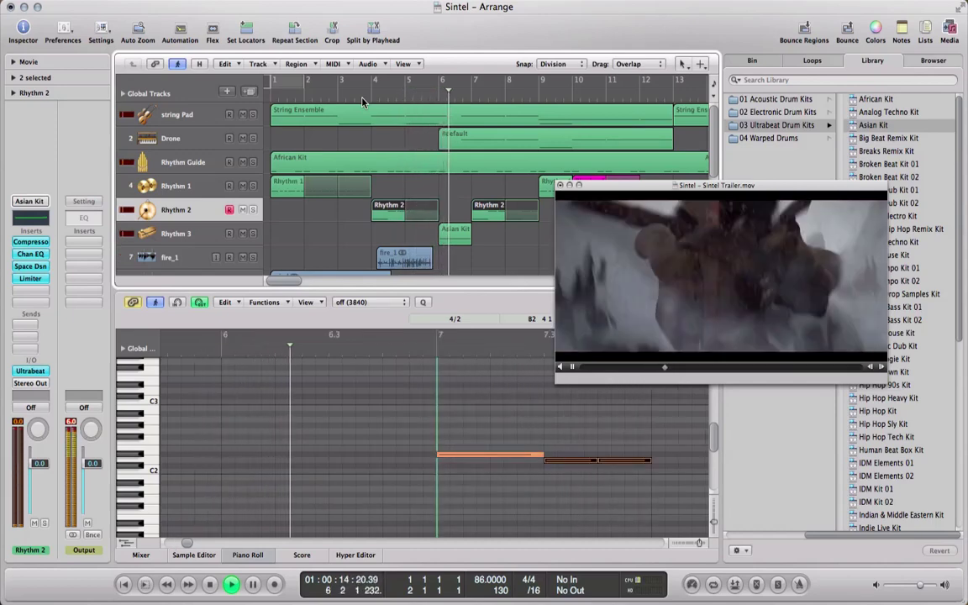
pyautogui.press('space')
# Open the Asian Kit region at bar 6 on Rhythm 3, show the Rhythms 1 notation and audition the region's whole-bar note
pyautogui.click(446, 239)
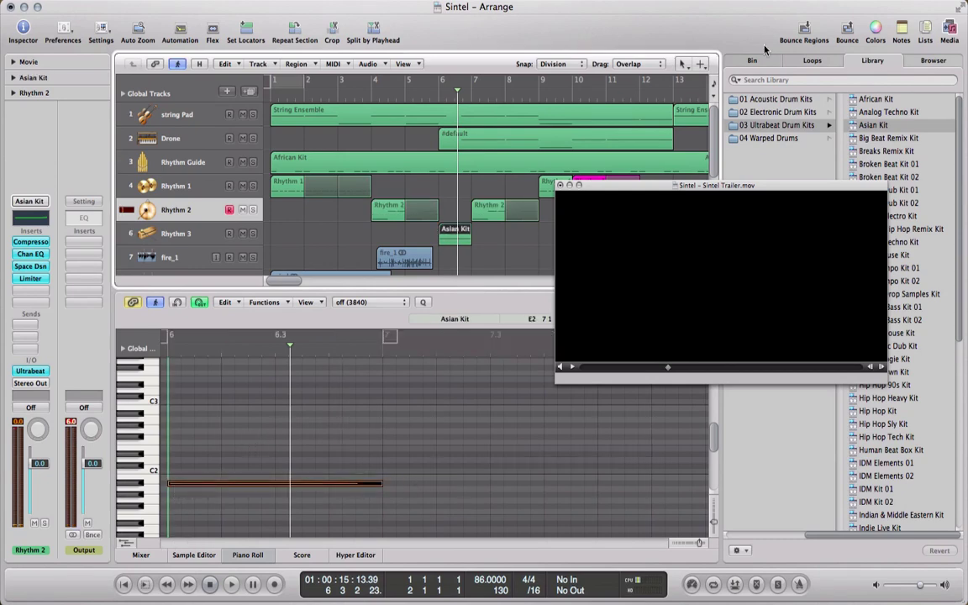
pyautogui.press('super+Tab')
pyautogui.click(618, 310)
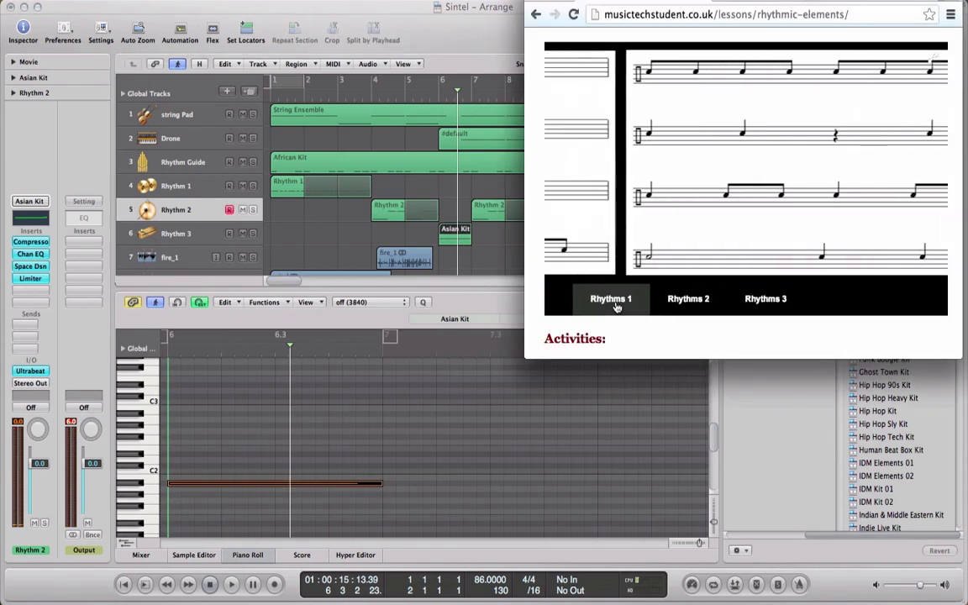
pyautogui.click(136, 487)
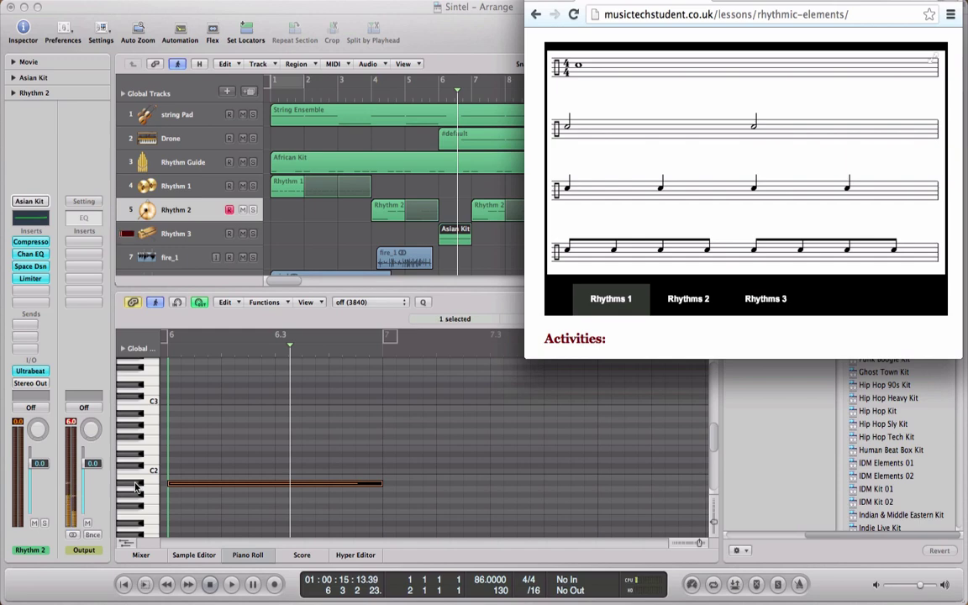
# Audition neighbouring drum sounds around C2 on the Piano Roll keyboard for the Rhythm 3 part
pyautogui.click(148, 480)
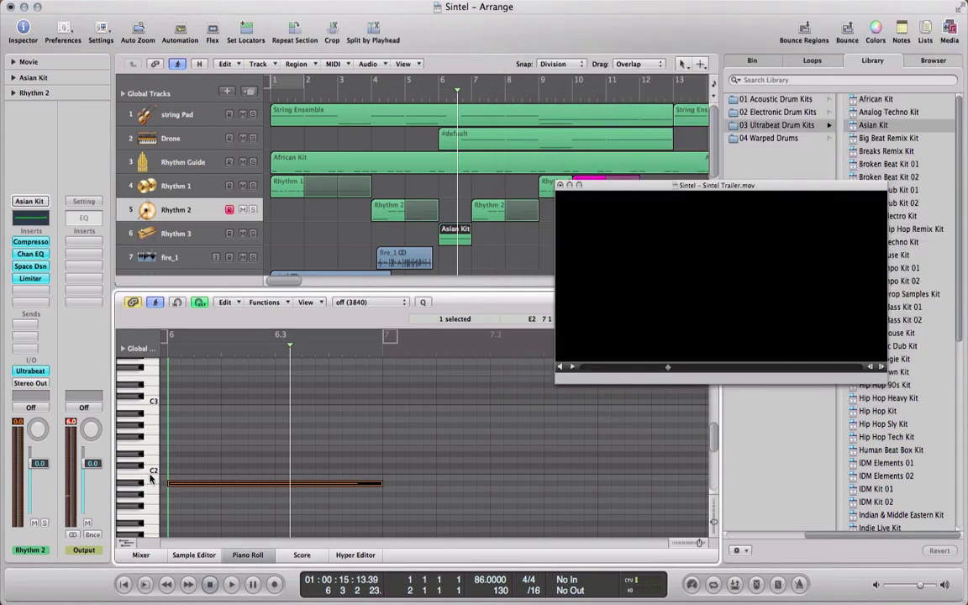
pyautogui.click(150, 472)
pyautogui.click(137, 465)
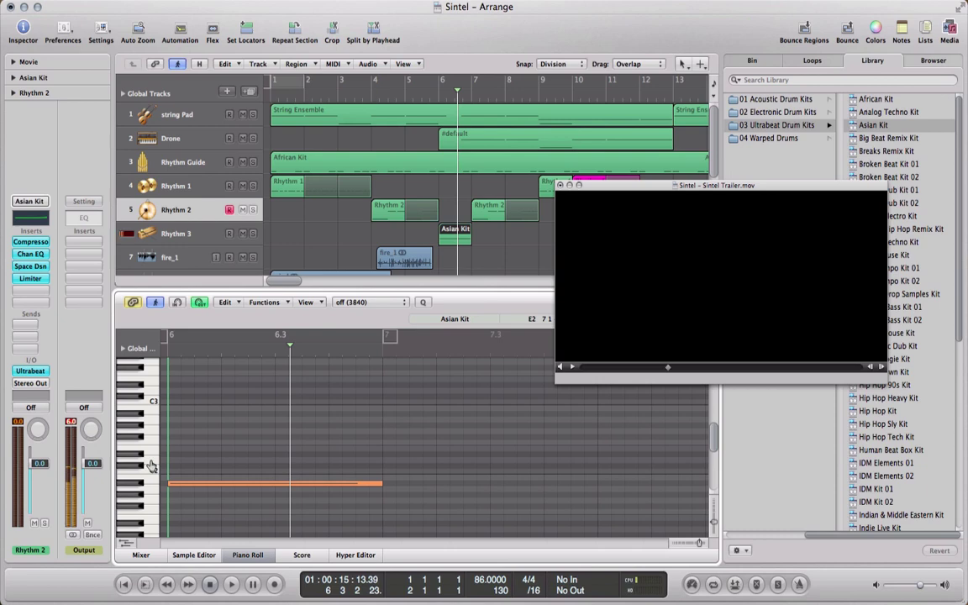
pyautogui.click(137, 456)
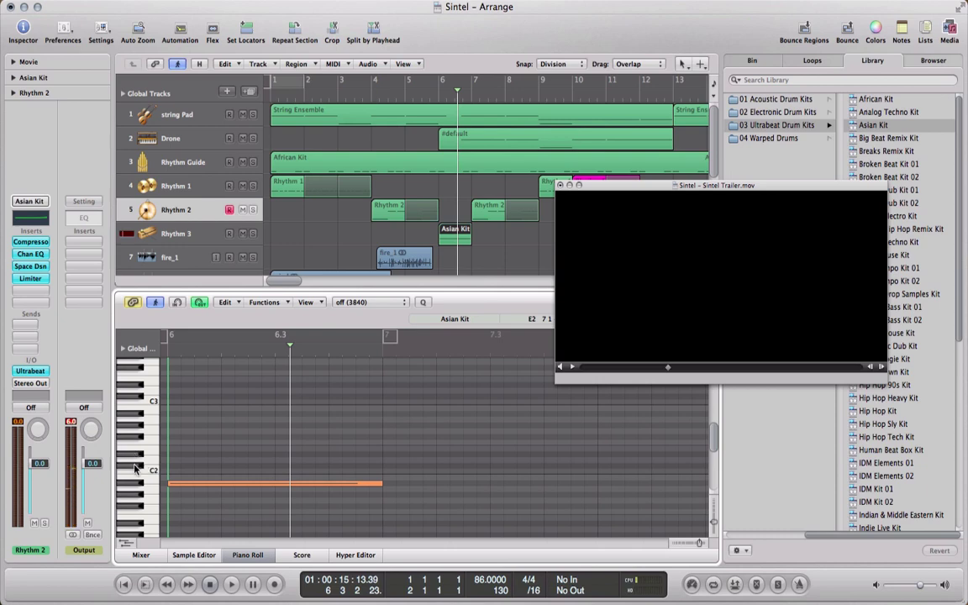
pyautogui.click(135, 469)
# With the Pencil tool, draw a C#2 note at the start of bar 6 and extend it across the whole bar
pyautogui.press('Escape')
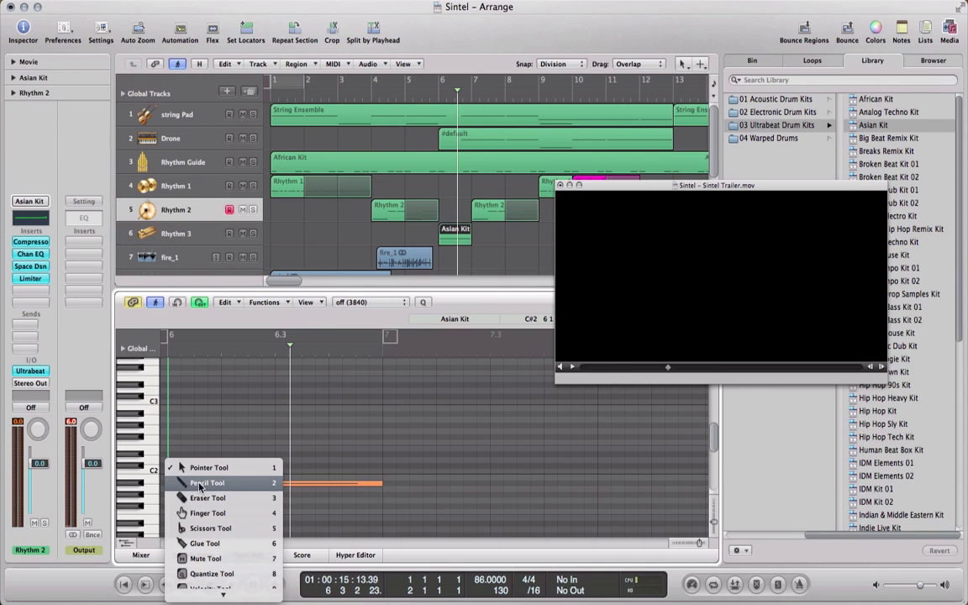
pyautogui.click(199, 483)
pyautogui.click(170, 467)
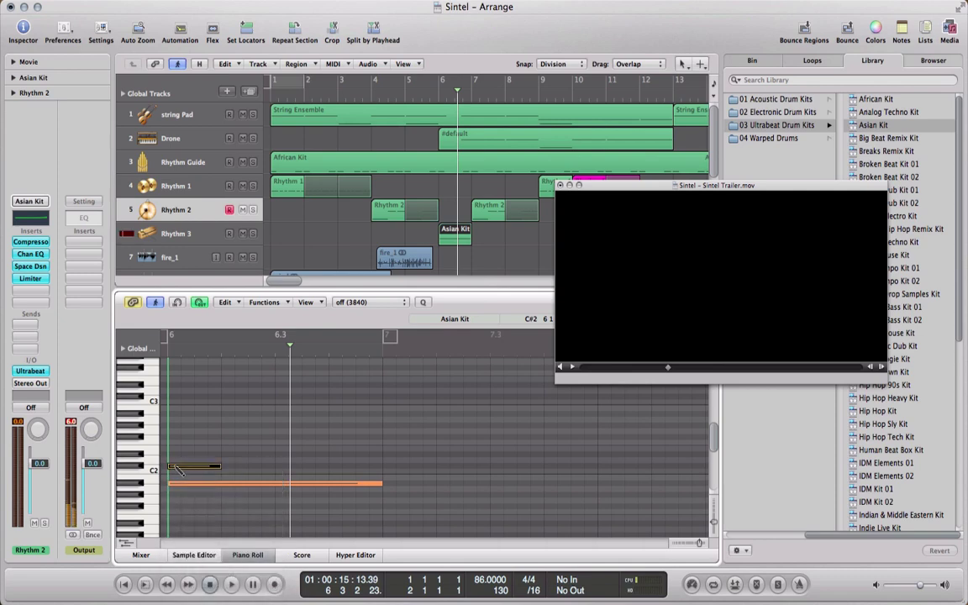
pyautogui.moveTo(217, 466); pyautogui.dragTo(382, 469)
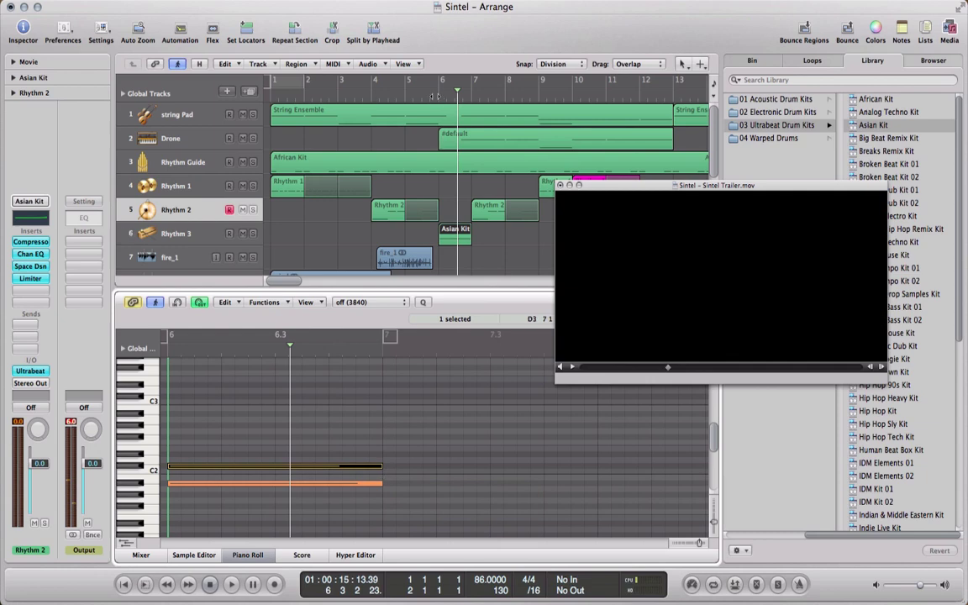
# Play the arrangement from just before bar 6 into bar 7, deselect the Asian Kit region and close the movie window
pyautogui.doubleClick(434, 96)
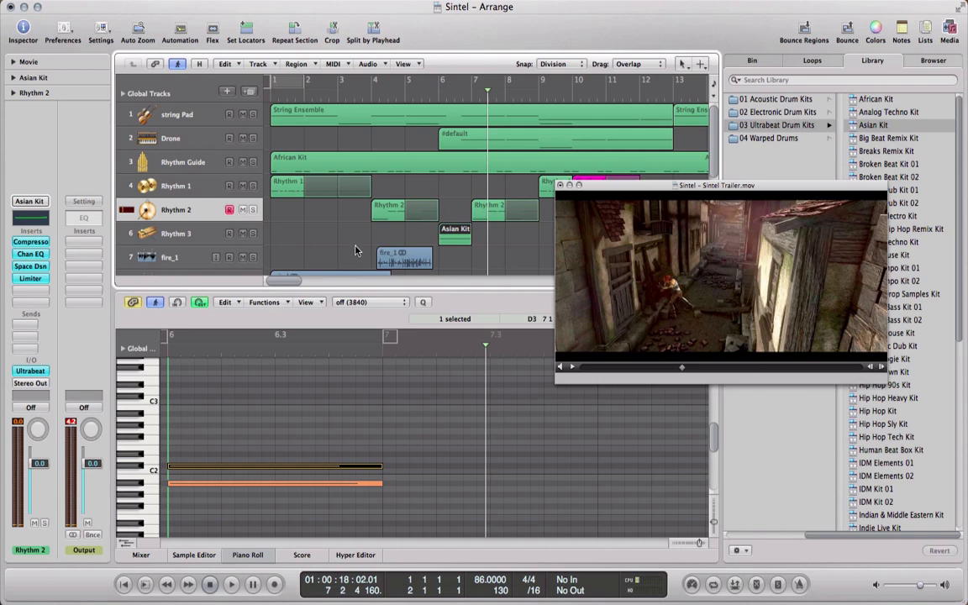
pyautogui.click(319, 220)
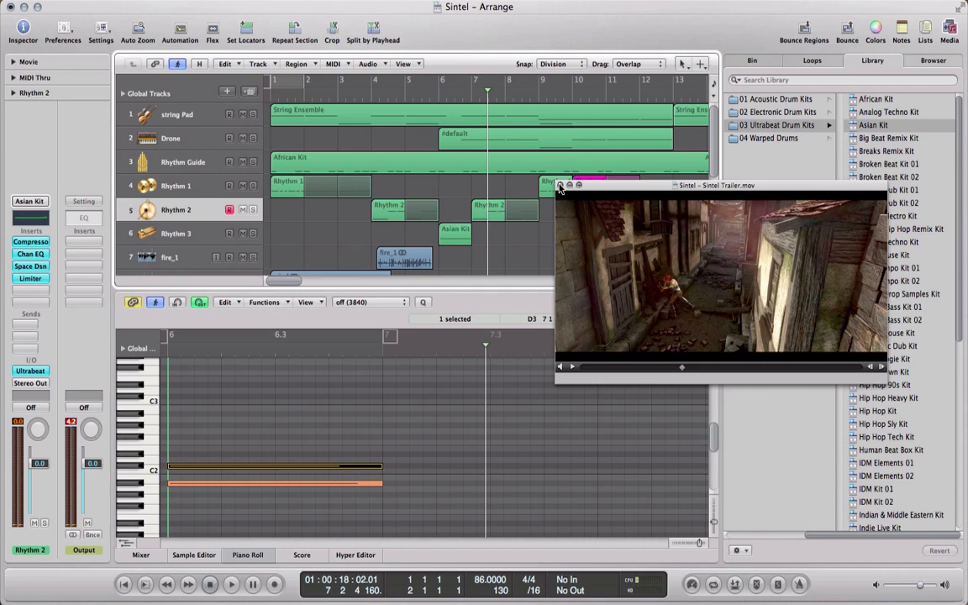
pyautogui.click(559, 185)
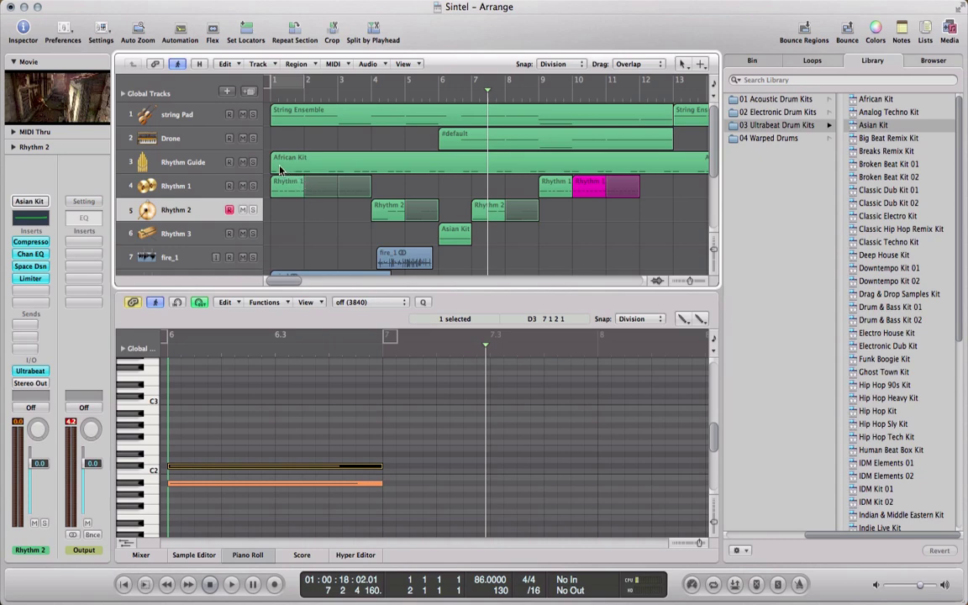
# Step through the Rhythm Guide and rhythm tracks, panning Rhythm 1 to -30 and Rhythm 2 to +33
pyautogui.click(210, 162)
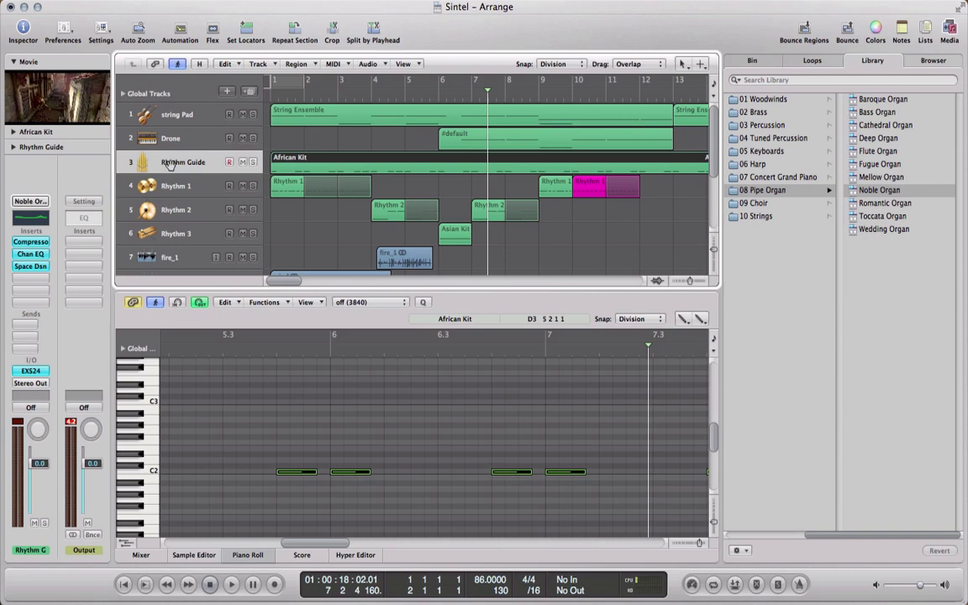
pyautogui.click(178, 186)
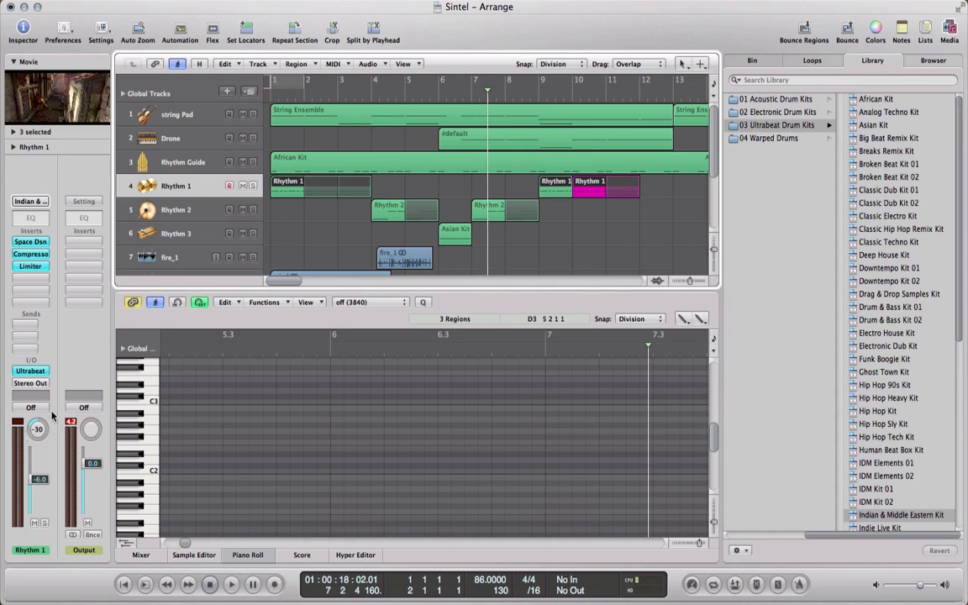
pyautogui.click(175, 201)
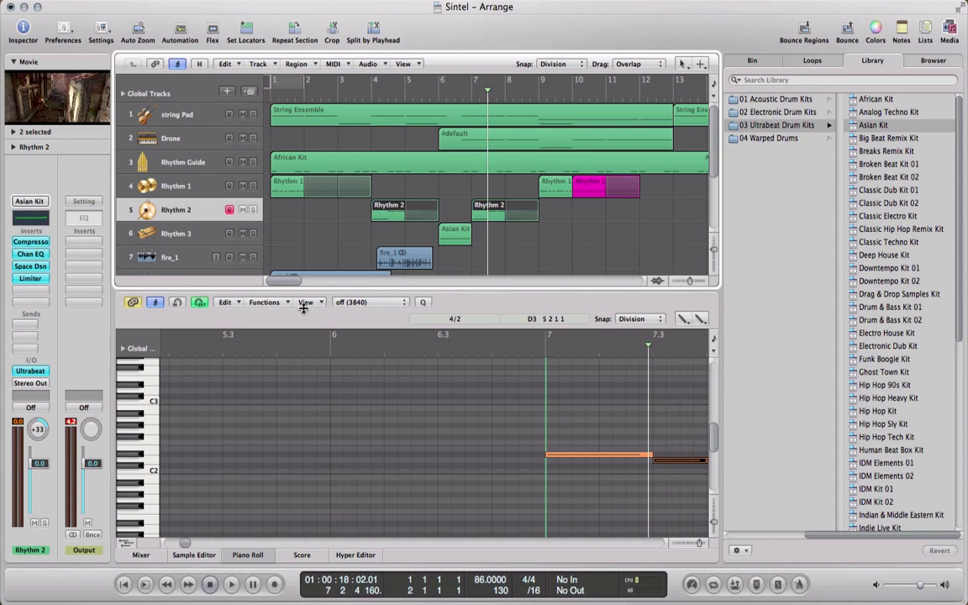
pyautogui.click(465, 239)
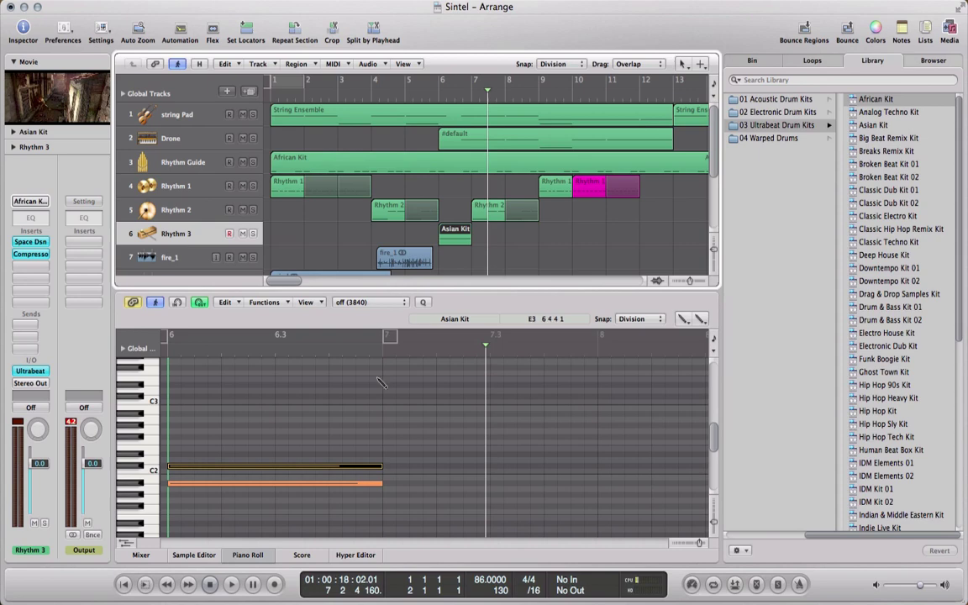
# Open the first Rhythm 1 region for note editing, move the playhead to bar 1 and choose the Velocity tool
pyautogui.click(277, 190)
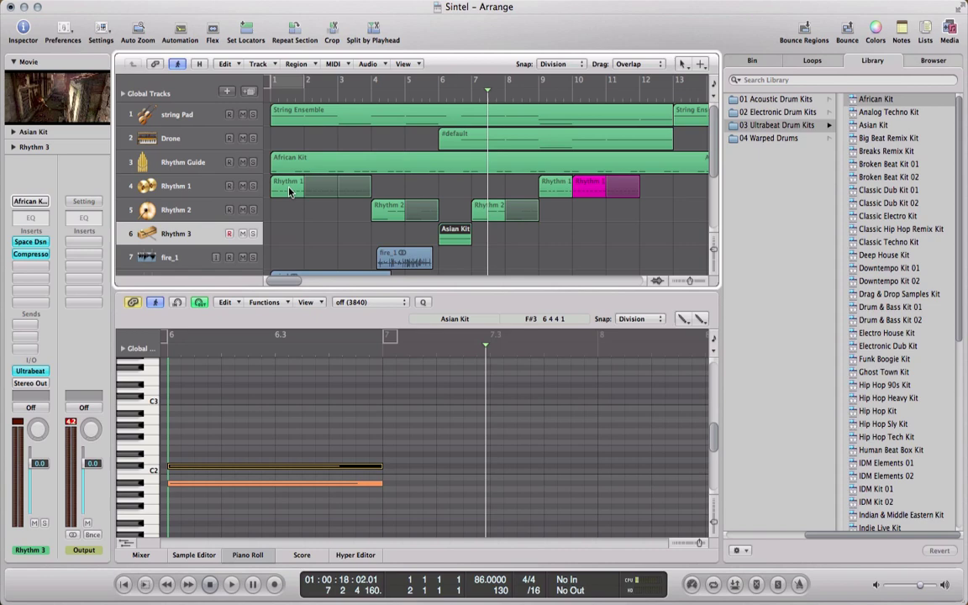
pyautogui.click(272, 96)
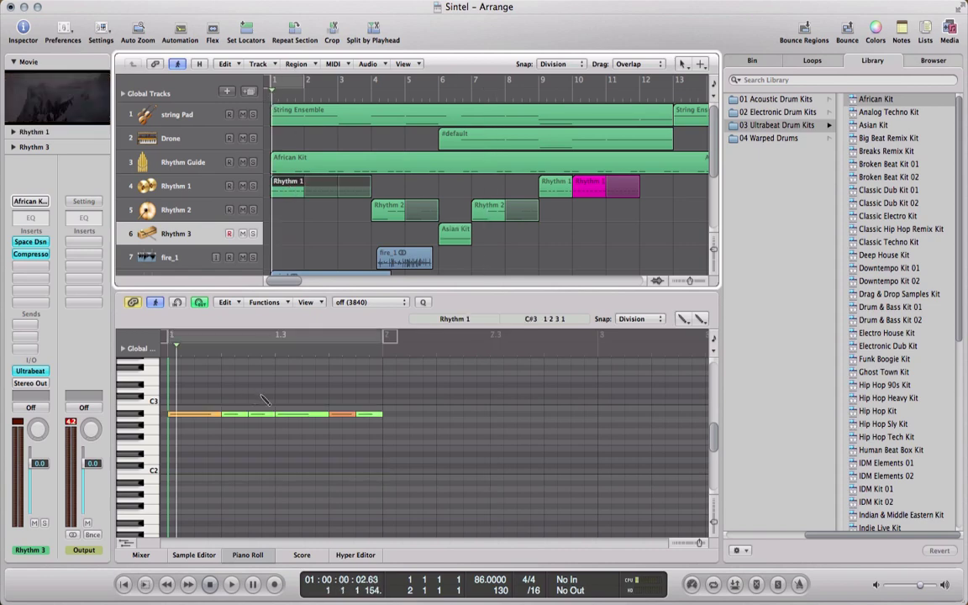
pyautogui.press('Escape')
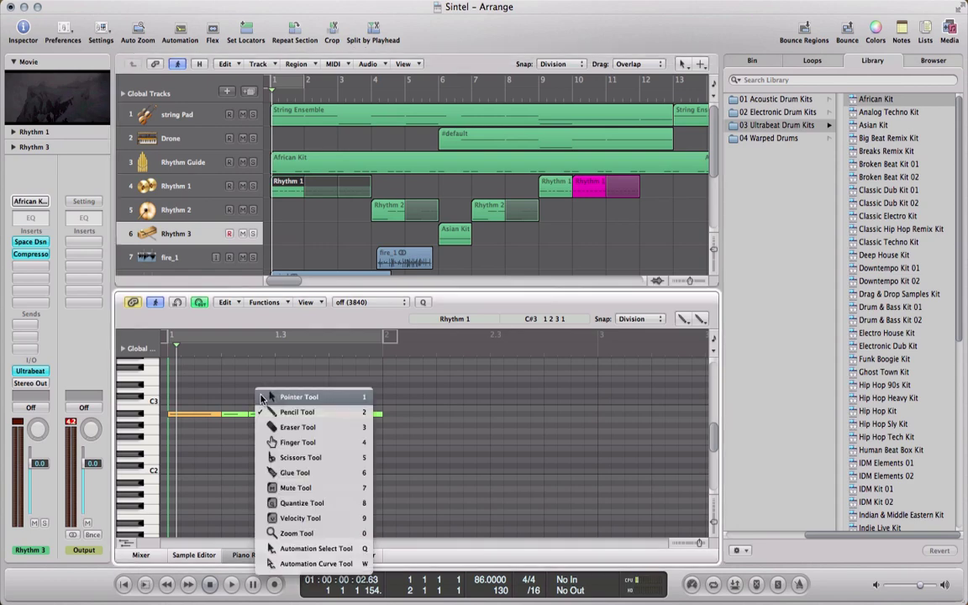
pyautogui.press('Escape')
pyautogui.press('Escape')
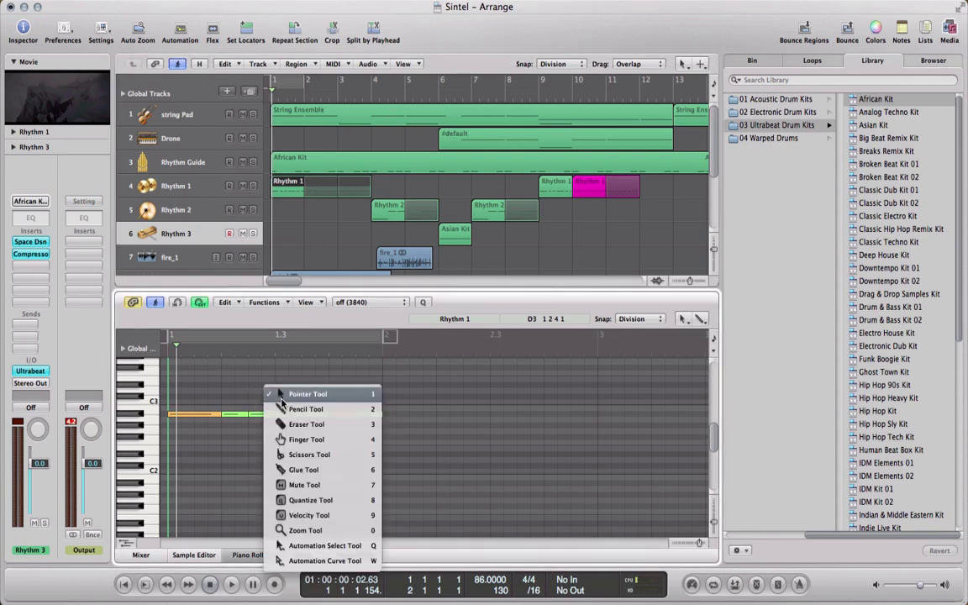
pyautogui.click(342, 516)
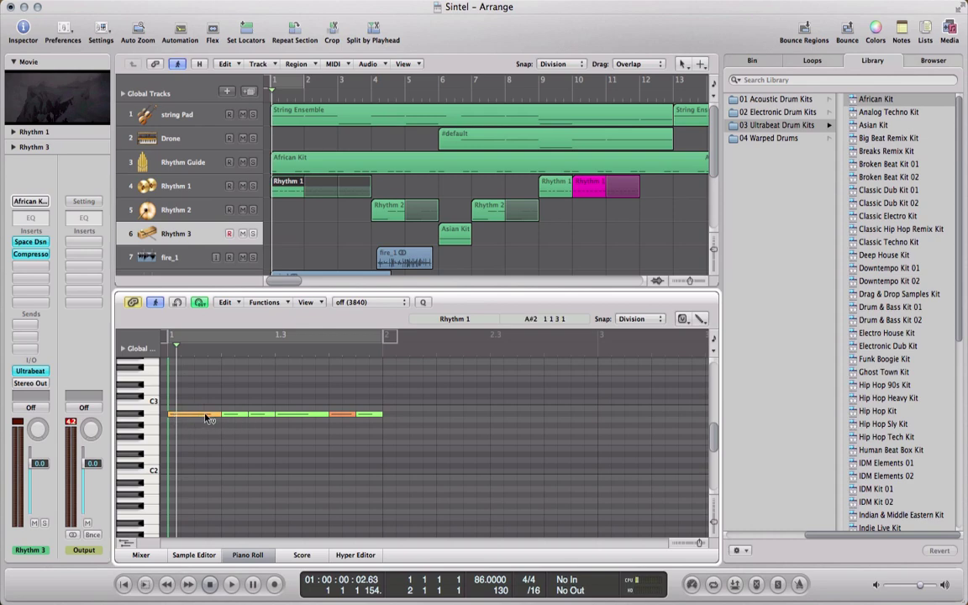
# Raise the velocities of the first and fifth notes in the Rhythm 1 pattern to a very loud level
pyautogui.moveTo(208, 418); pyautogui.dragTo(202, 388)
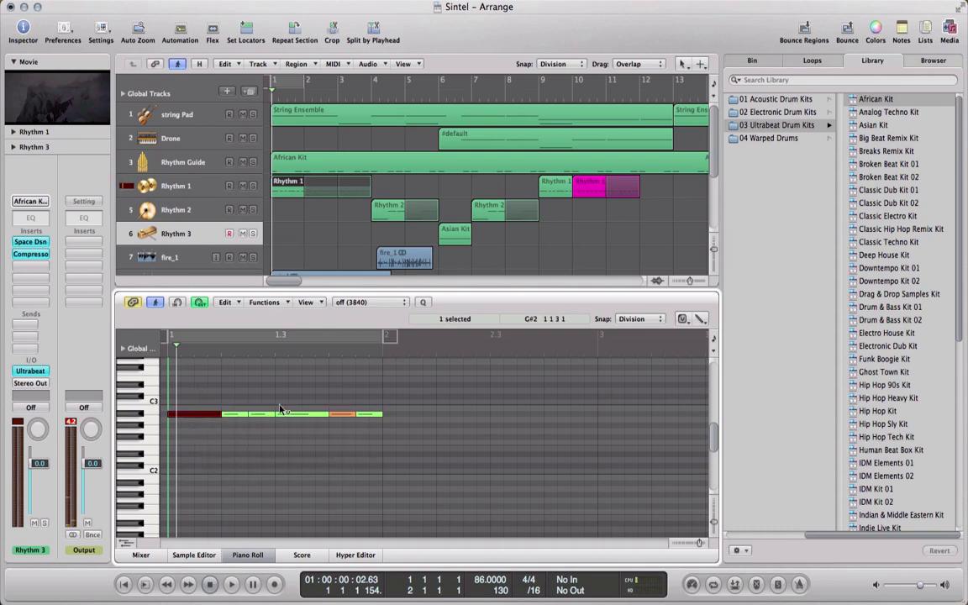
pyautogui.click(341, 415)
pyautogui.moveTo(340, 418); pyautogui.dragTo(334, 395)
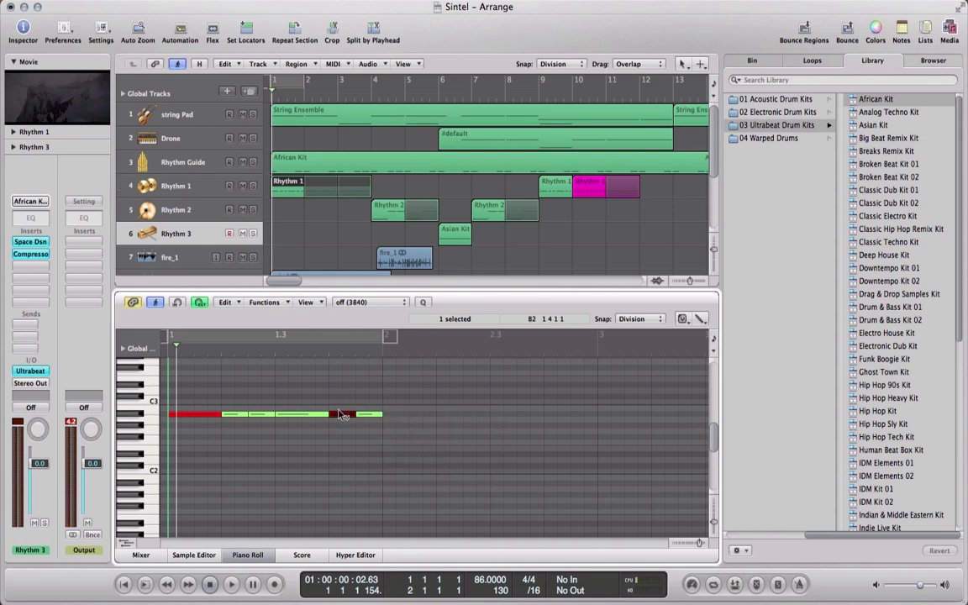
# Lower the velocities of the fifth and first notes strongly, and bring both back up to a medium level
pyautogui.moveTo(340, 415); pyautogui.dragTo(339, 450)
pyautogui.moveTo(193, 414); pyautogui.dragTo(202, 457)
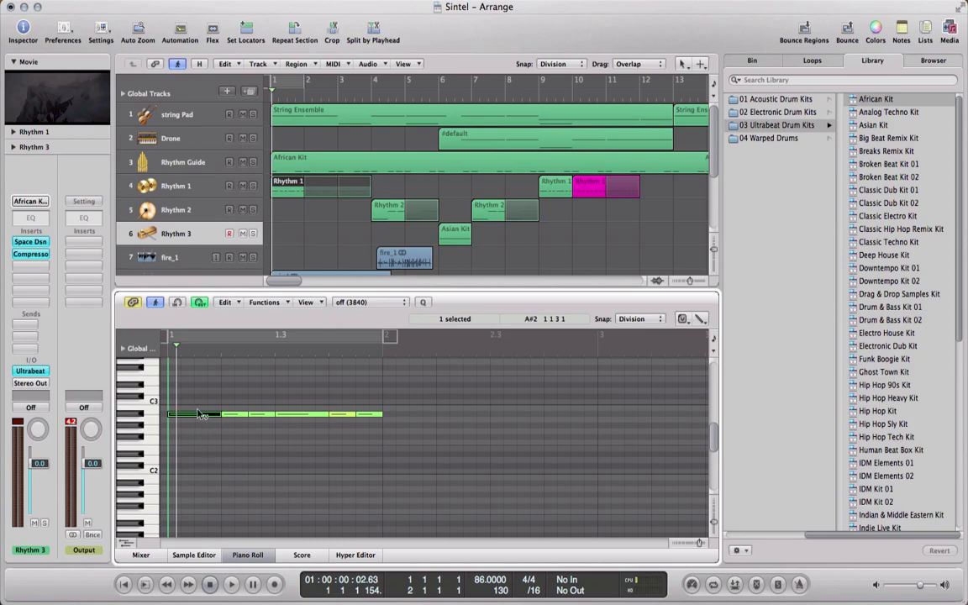
pyautogui.moveTo(198, 420)
pyautogui.mouseDown()
pyautogui.moveTo(196, 370)
pyautogui.moveTo(199, 402)
pyautogui.mouseUp()
pyautogui.moveTo(341, 414); pyautogui.dragTo(341, 408)
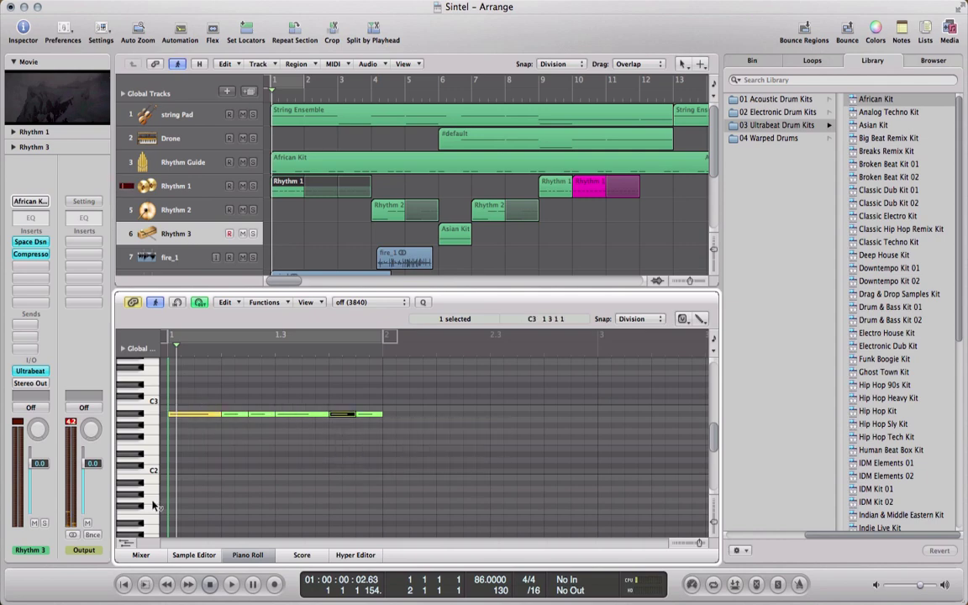
# Return to the project start, turn on cycling over bar 1, solo the Rhythm 1 track and start playback
pyautogui.click(125, 584)
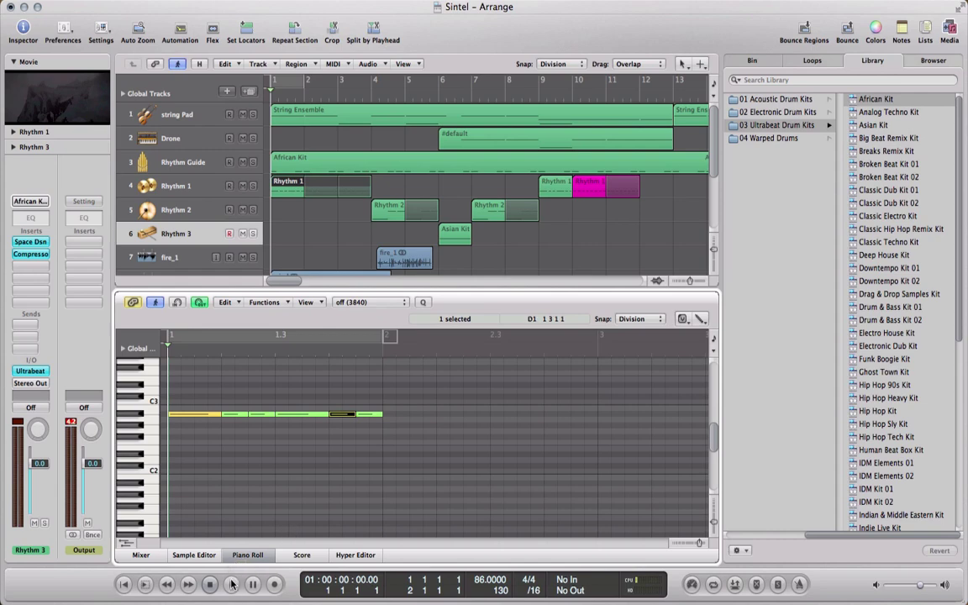
pyautogui.click(217, 342)
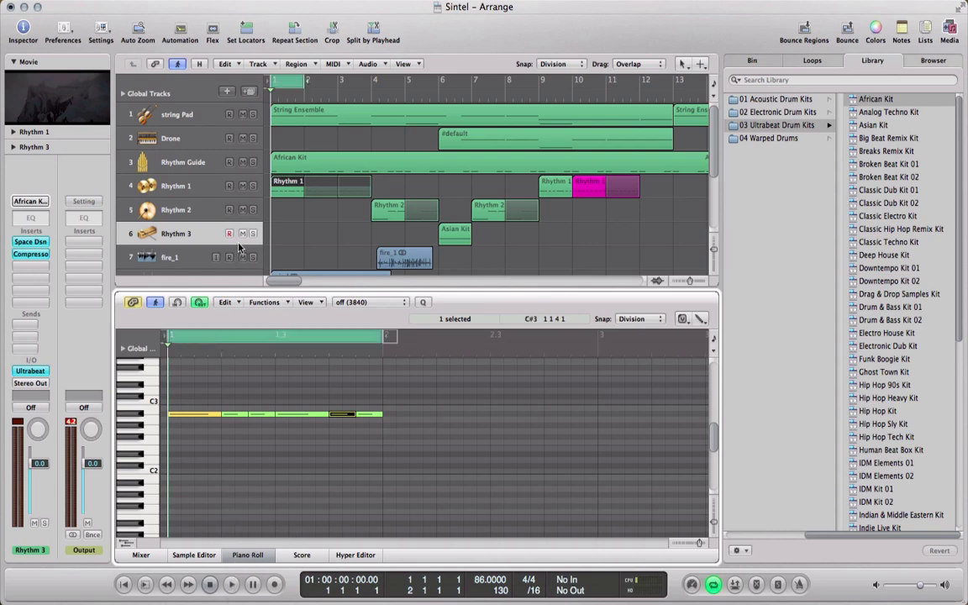
pyautogui.click(253, 186)
pyautogui.click(230, 585)
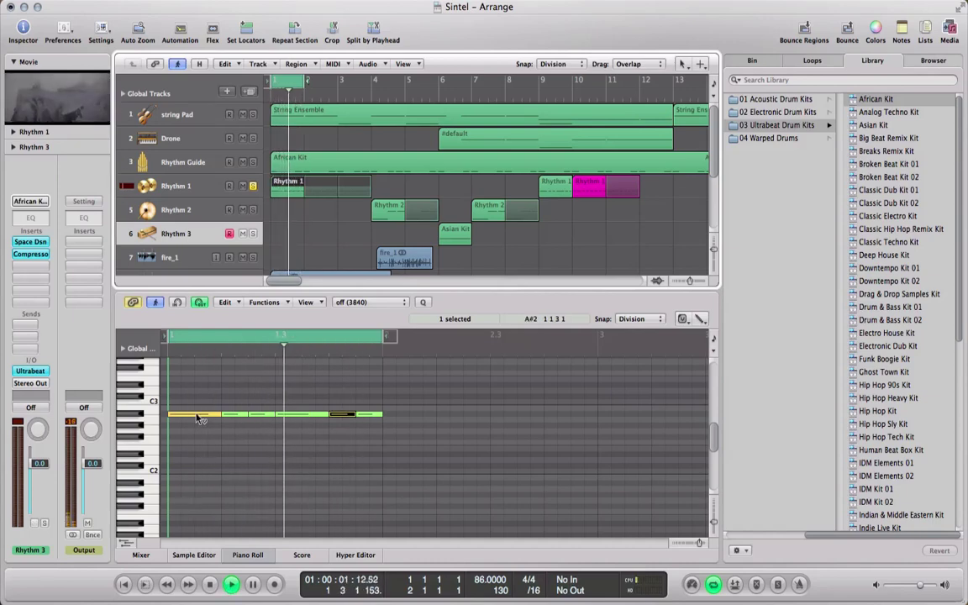
# Increase the velocities of the first and fifth notes while bar 1 loops, and stop playback
pyautogui.moveTo(193, 414); pyautogui.dragTo(196, 399)
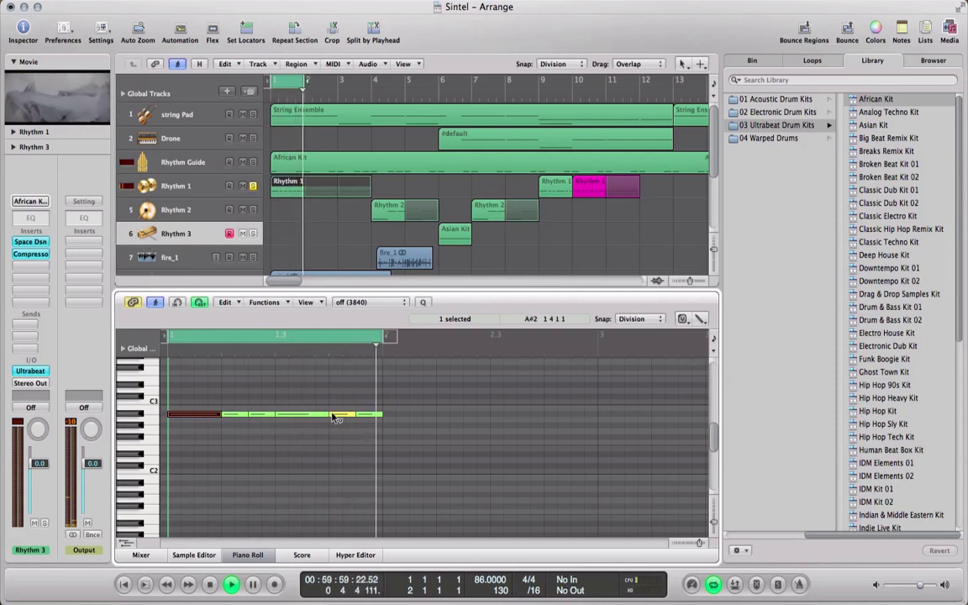
pyautogui.moveTo(337, 414); pyautogui.dragTo(336, 398)
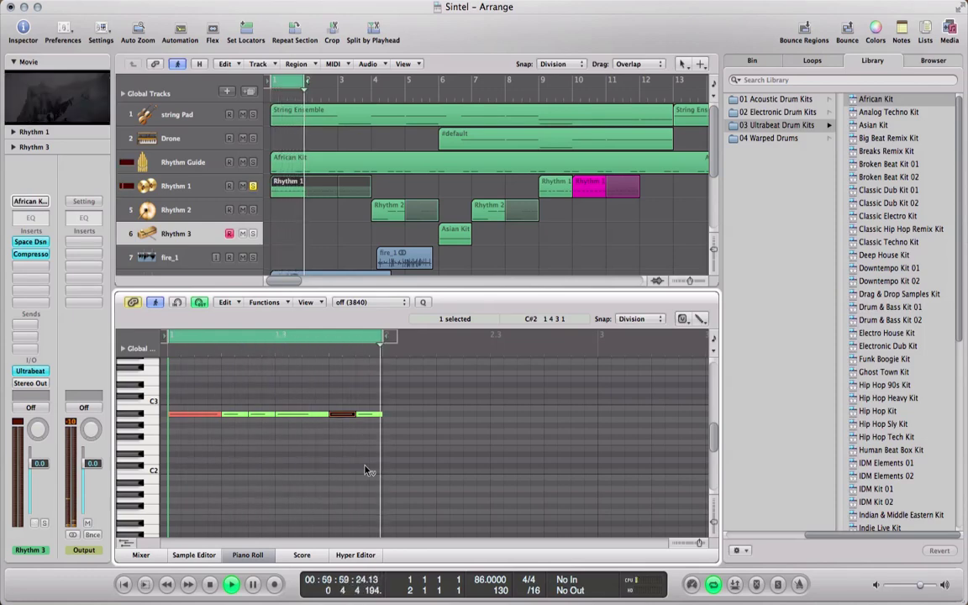
pyautogui.press('space')
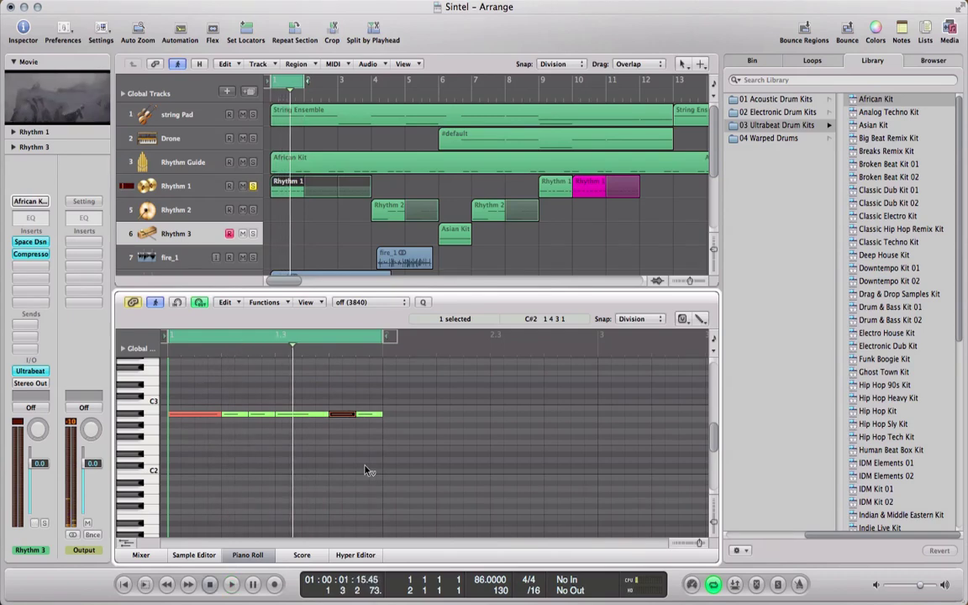
# Reduce the velocities of the fifth and first notes in the Rhythm 1 pattern to a medium level
pyautogui.moveTo(341, 414); pyautogui.dragTo(281, 439)
pyautogui.click(191, 415)
pyautogui.moveTo(191, 414); pyautogui.dragTo(186, 382)
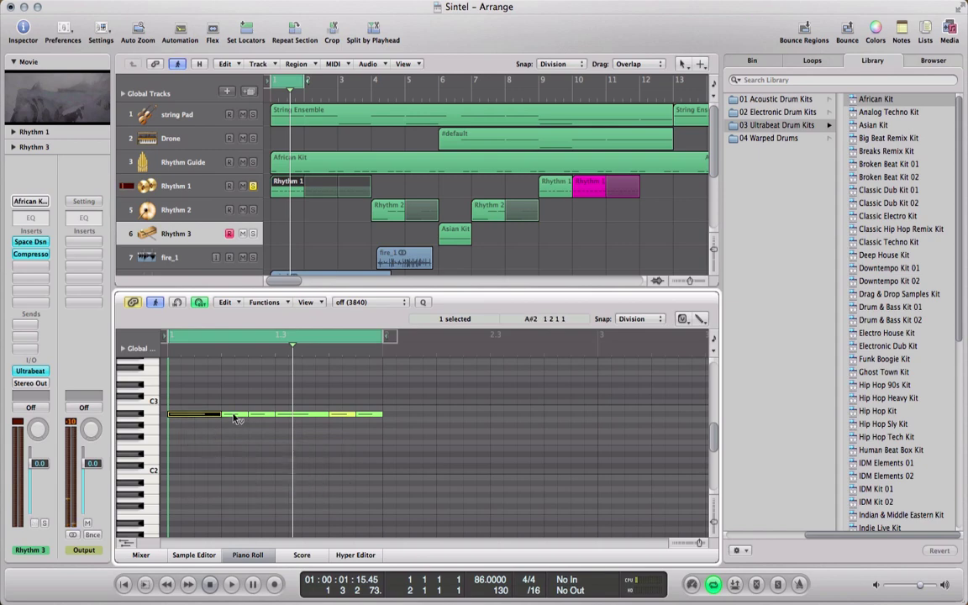
# Raise the velocities of the second, fourth and sixth notes above the first and fifth to shift the accents
pyautogui.moveTo(237, 418); pyautogui.dragTo(238, 387)
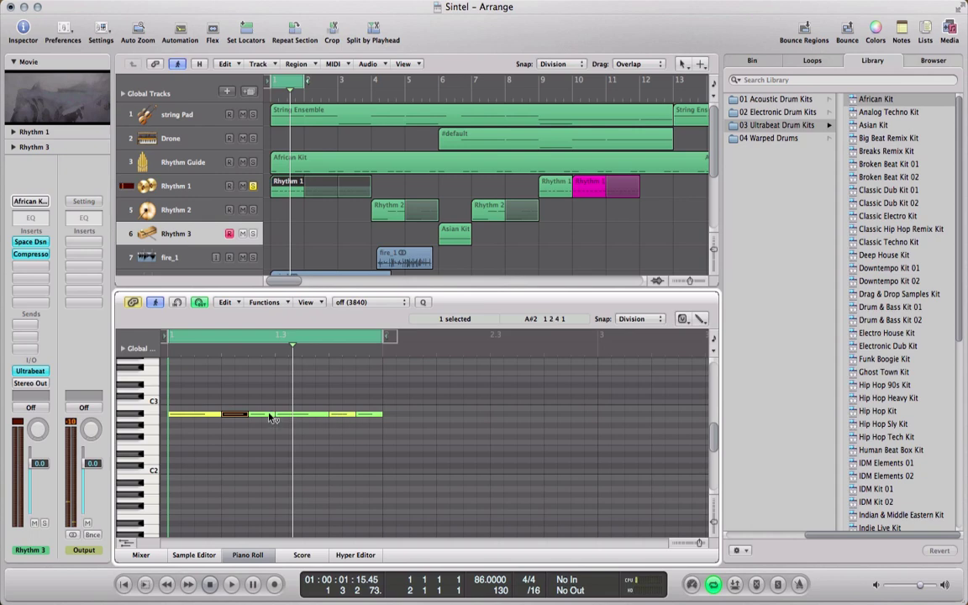
pyautogui.moveTo(289, 420); pyautogui.dragTo(286, 400)
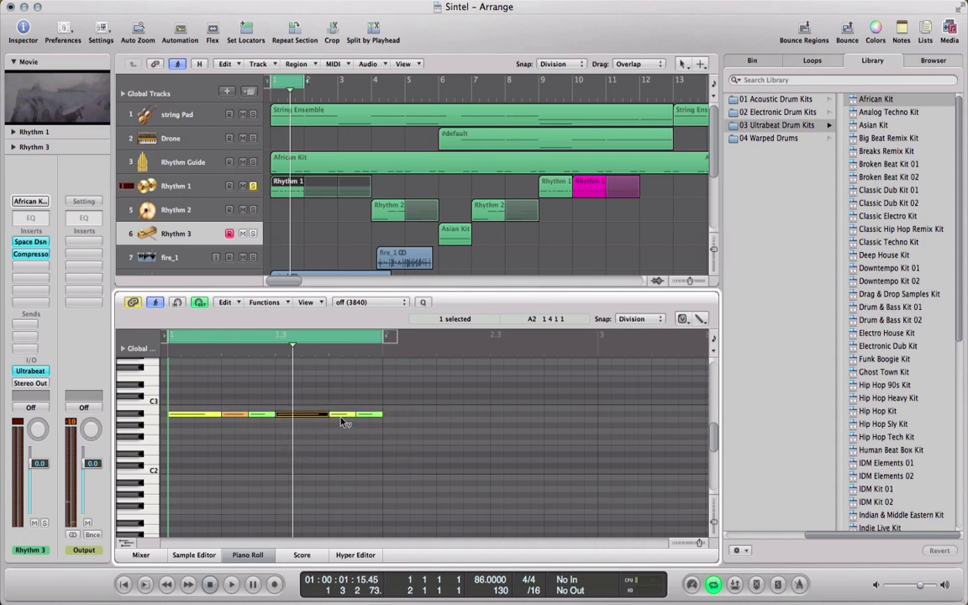
pyautogui.moveTo(355, 417); pyautogui.dragTo(362, 393)
# Play the soloed, looping Rhythm 1 bar from the project start to hear the new accents, and stop playback
pyautogui.click(123, 584)
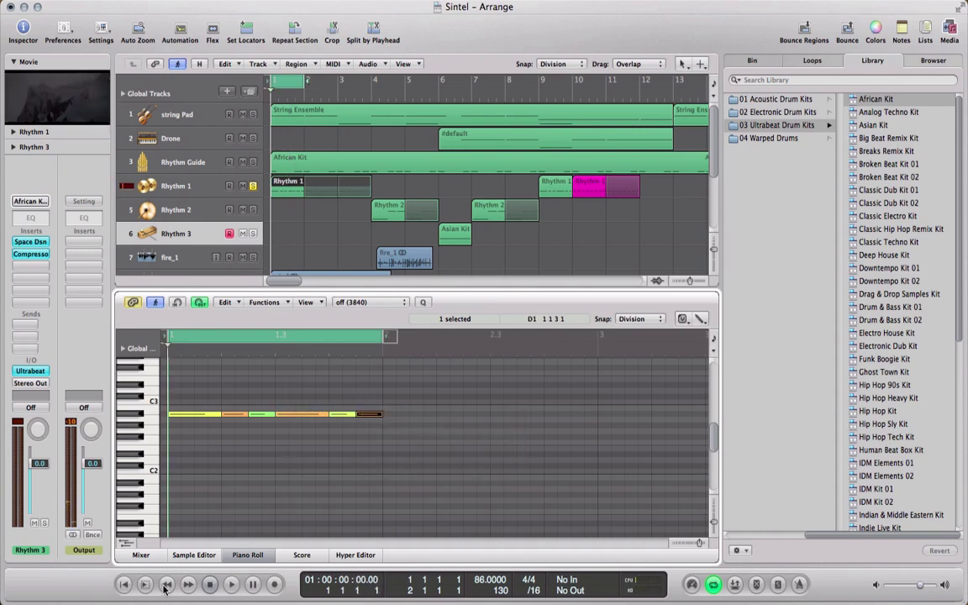
pyautogui.click(233, 584)
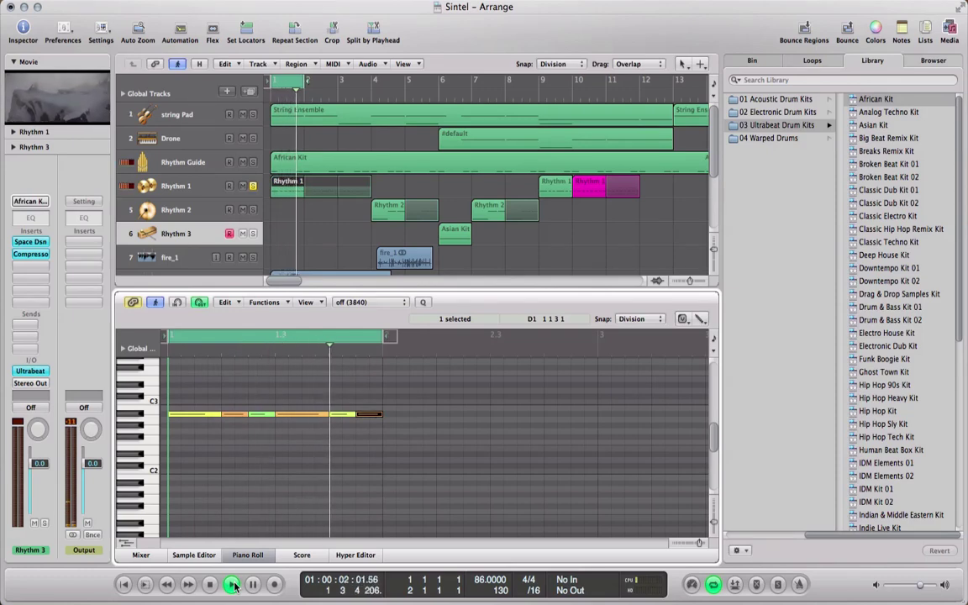
pyautogui.click(234, 585)
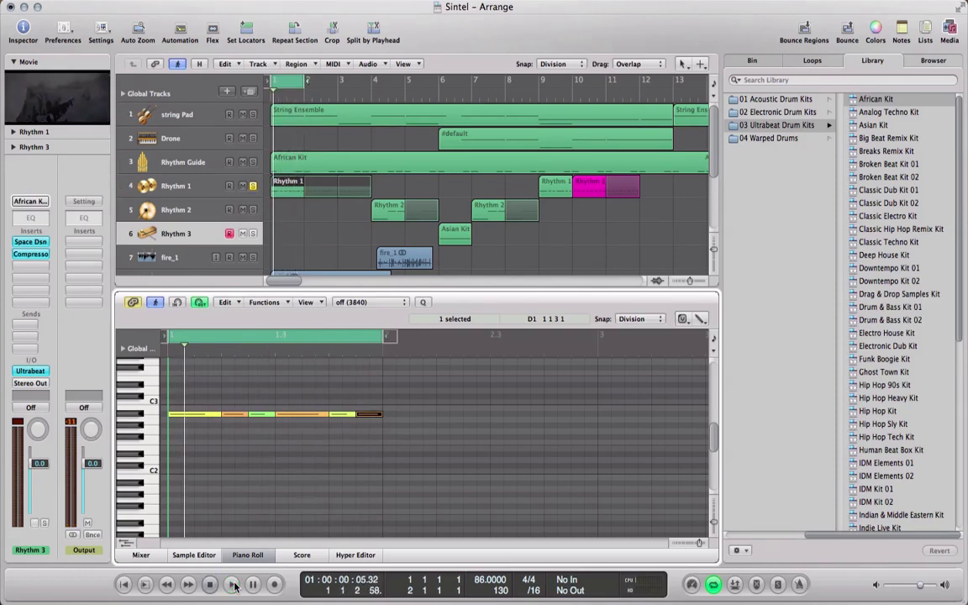